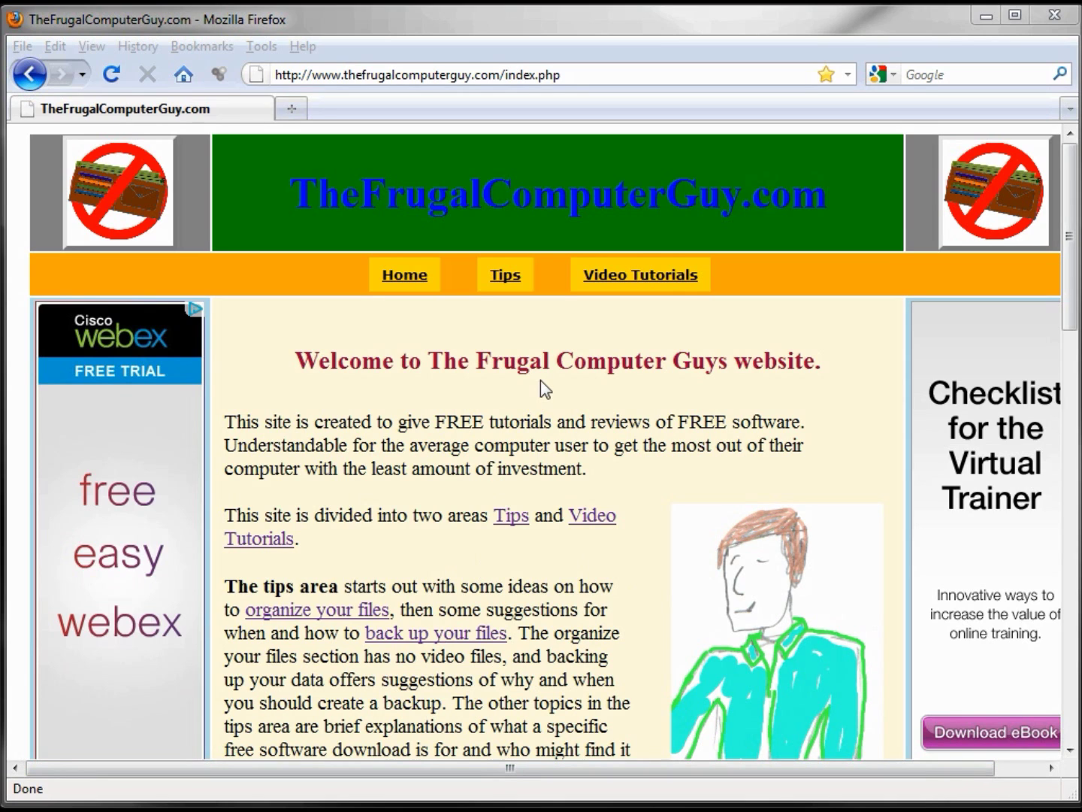
# Go from Video Tutorials to the Libre Office: Writer tutorial page and scroll through it
pyautogui.click(630, 281)
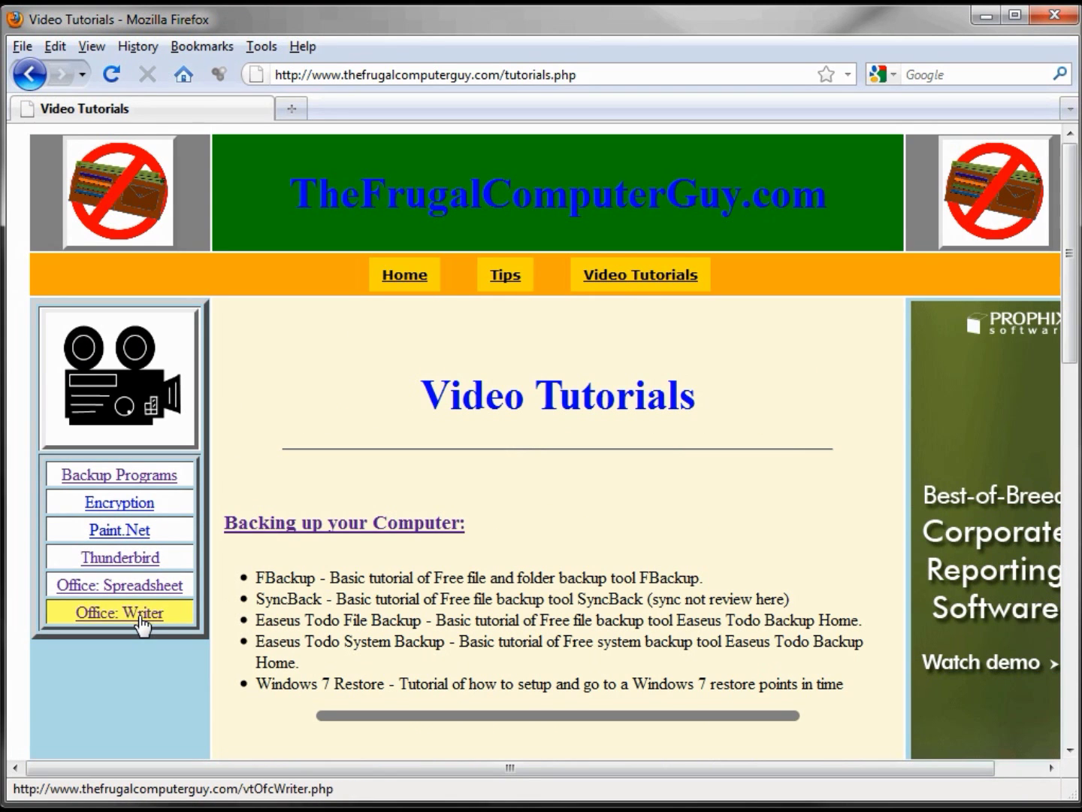
pyautogui.scroll(-10, 139, 623)
pyautogui.scroll(-5, 138, 623)
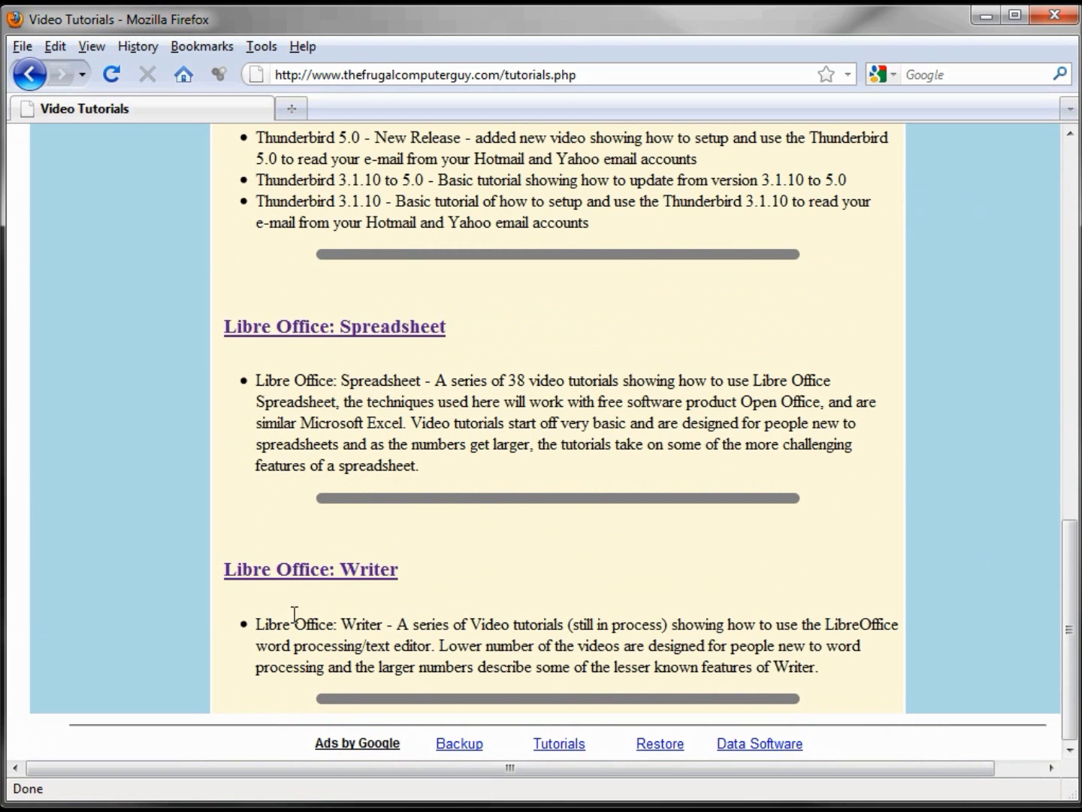
pyautogui.click(275, 572)
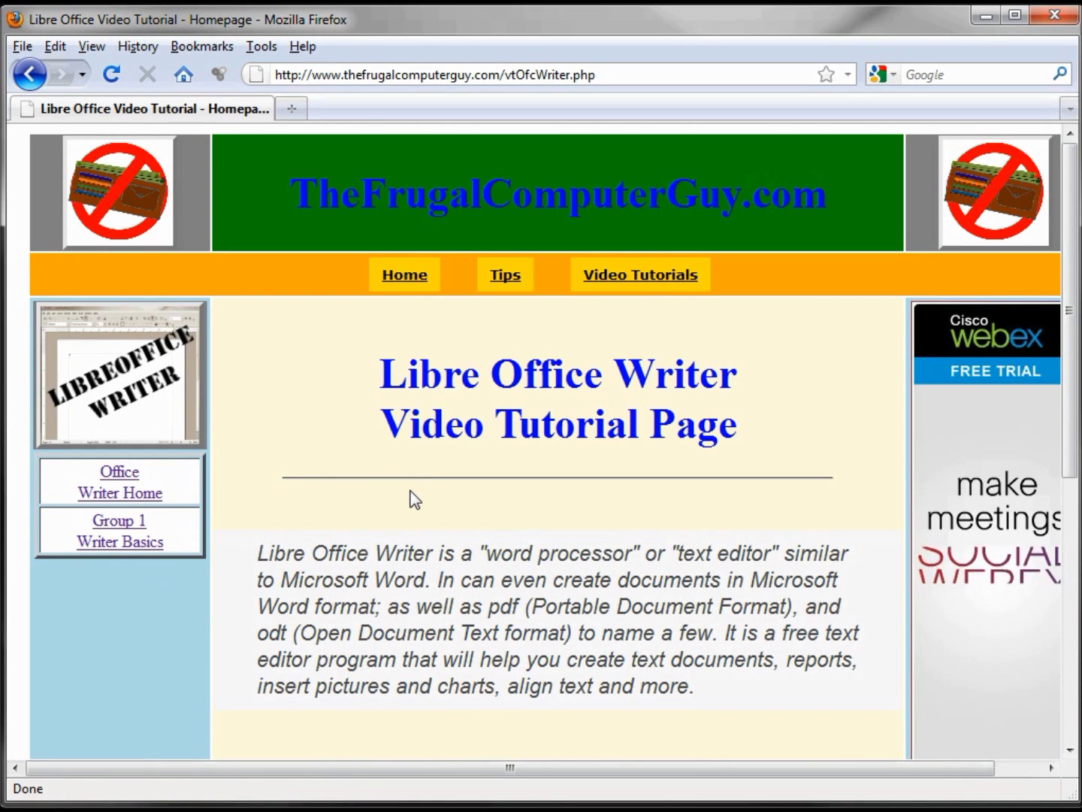
pyautogui.scroll(-3, 415, 500)
pyautogui.scroll(-3, 416, 500)
pyautogui.scroll(4, 412, 498)
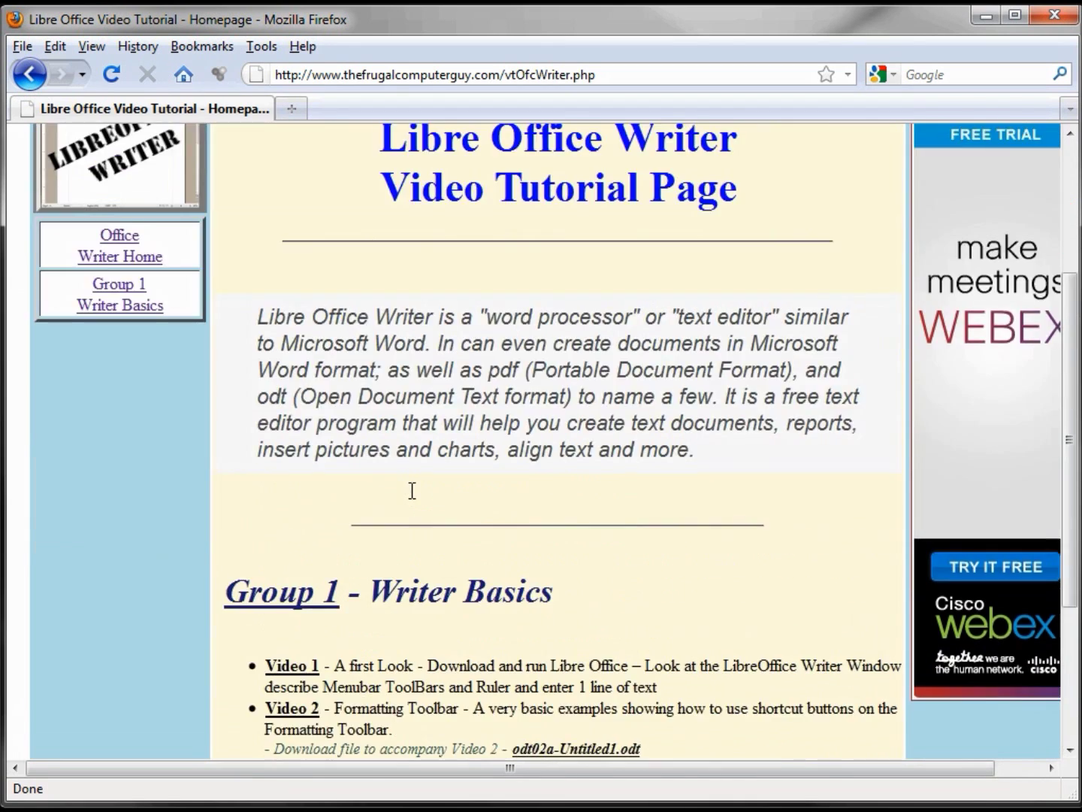
pyautogui.scroll(2, 412, 496)
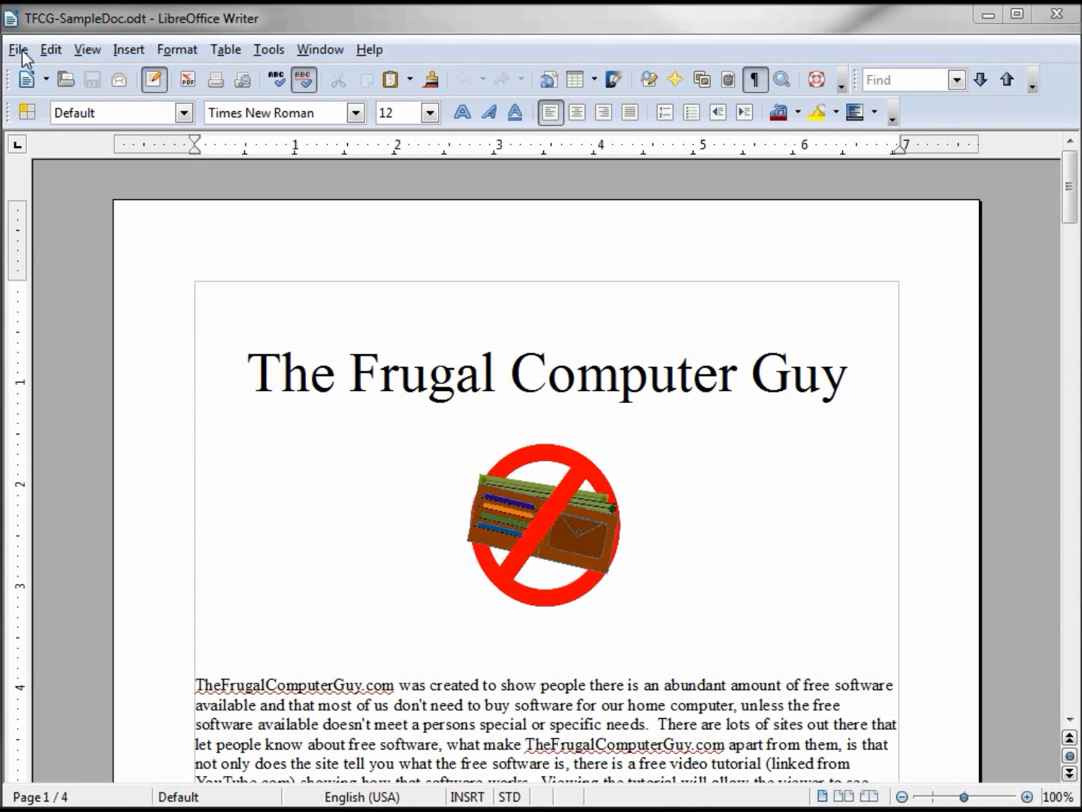
# Show TFCG-SampleDoc in Firefox with File > Preview in Web Browser
pyautogui.click(19, 51)
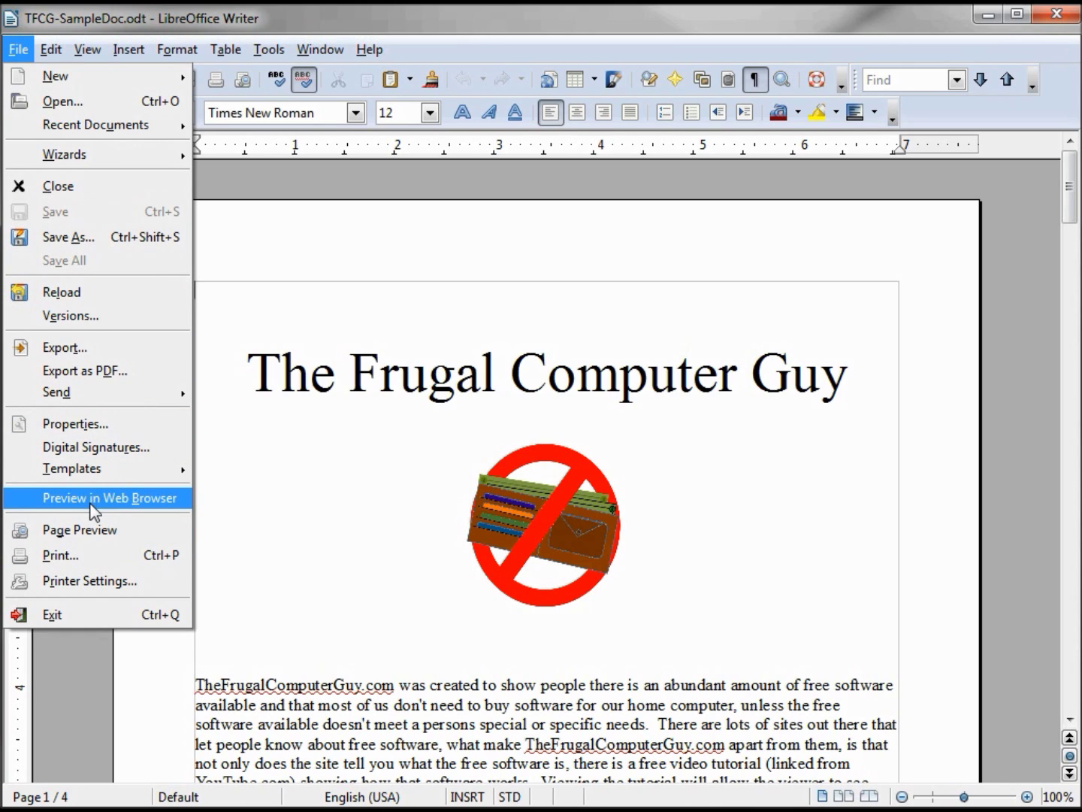
pyautogui.click(94, 512)
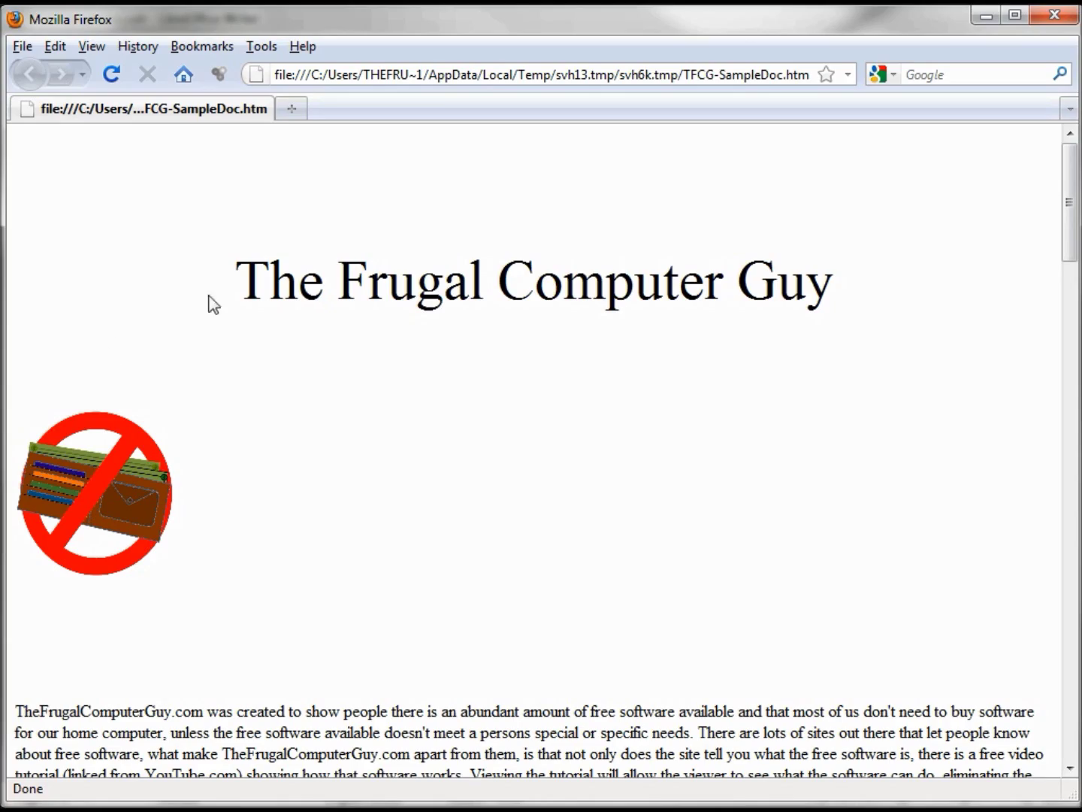
# Scroll through the HTML preview, then close Firefox to return to Writer
pyautogui.moveTo(1071, 209); pyautogui.dragTo(1051, 102)
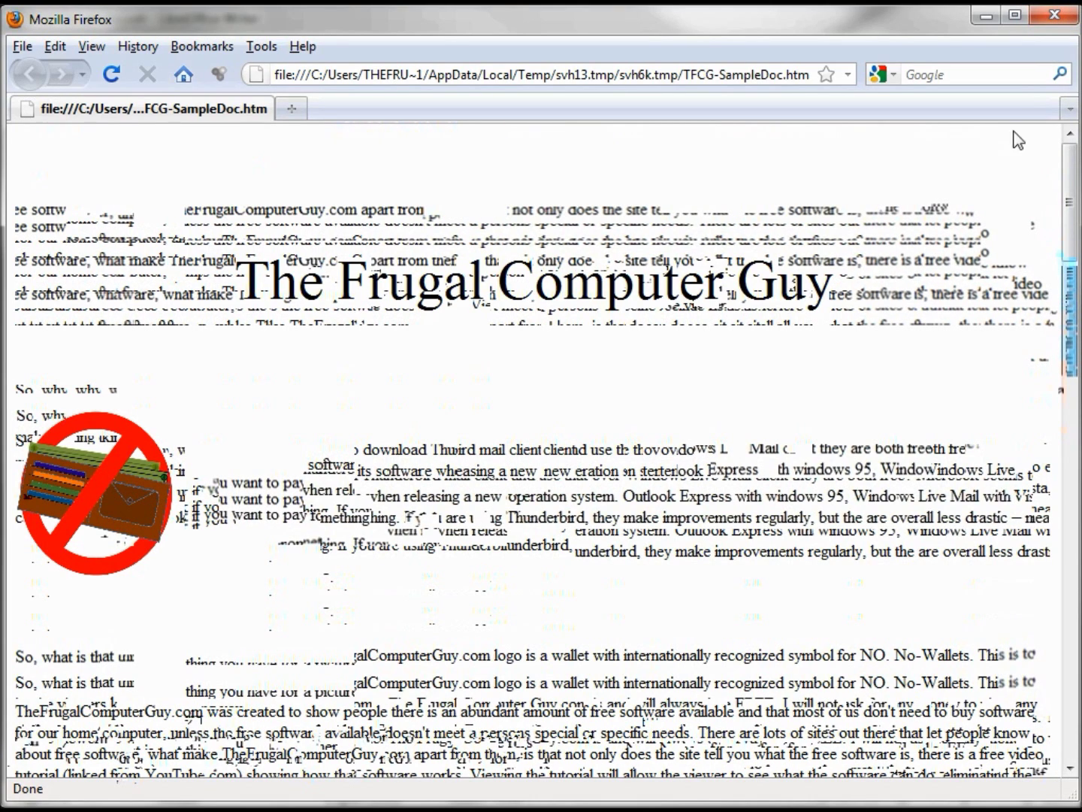
pyautogui.click(1052, 15)
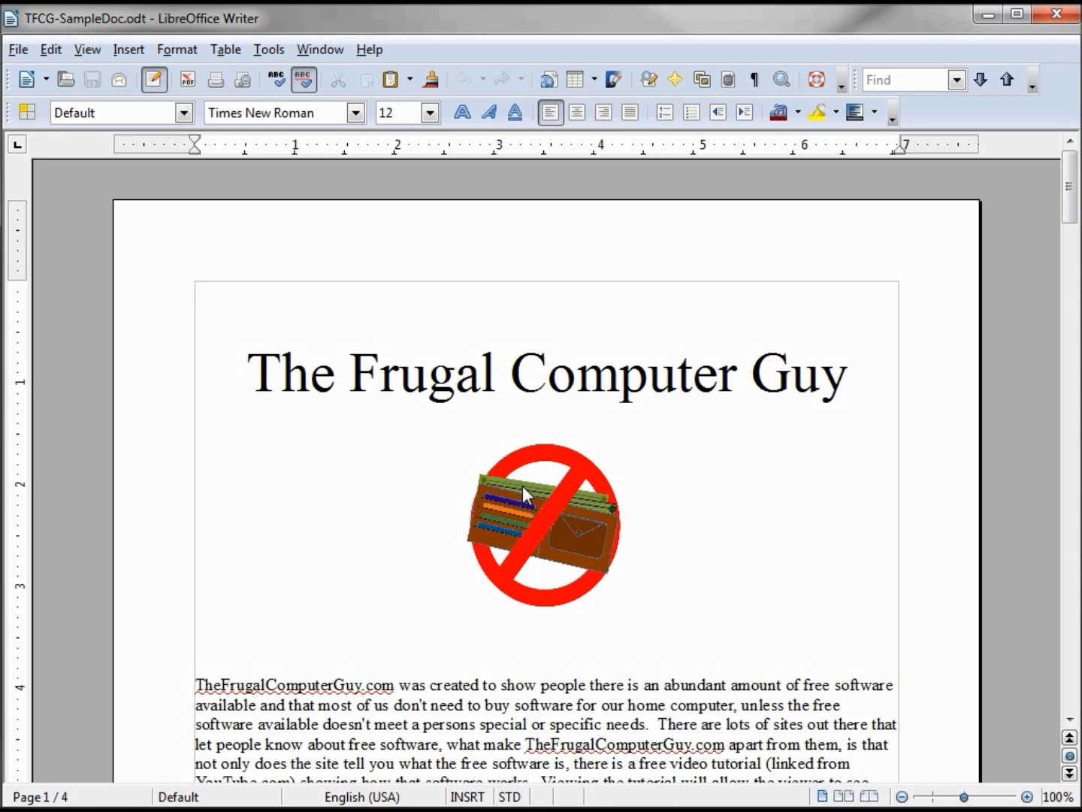
# Open File > Print and advance the print preview to page 3 of 4
pyautogui.click(17, 52)
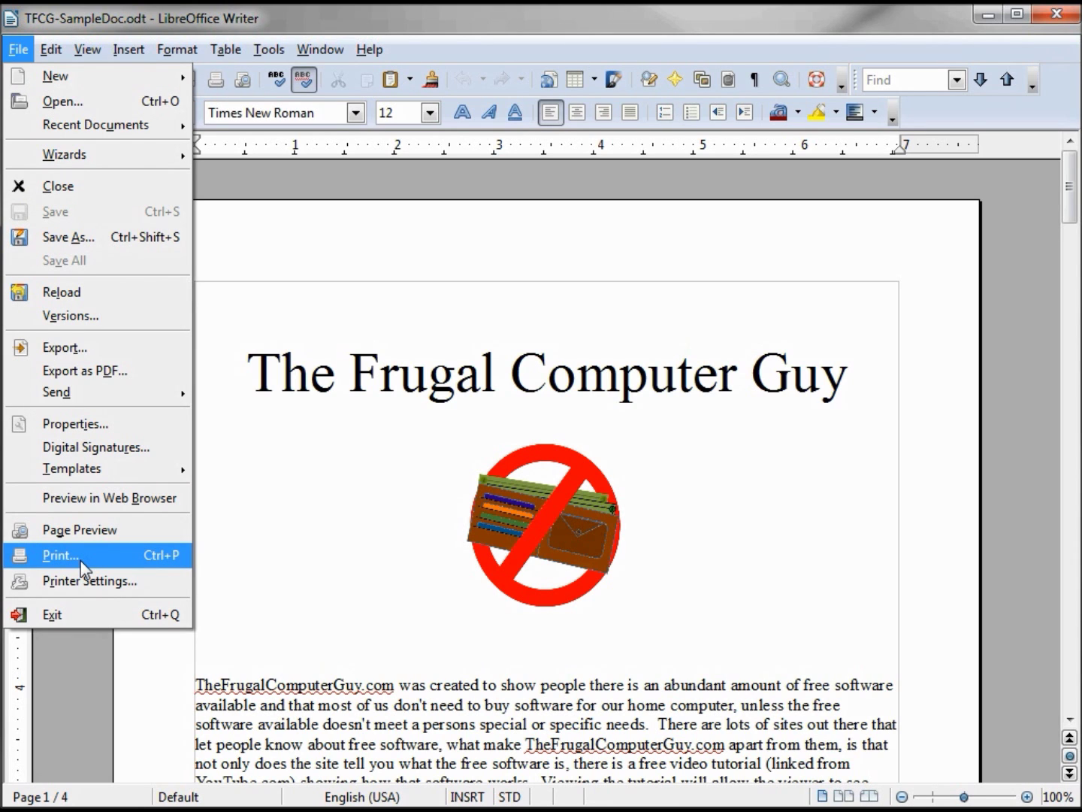
pyautogui.click(80, 560)
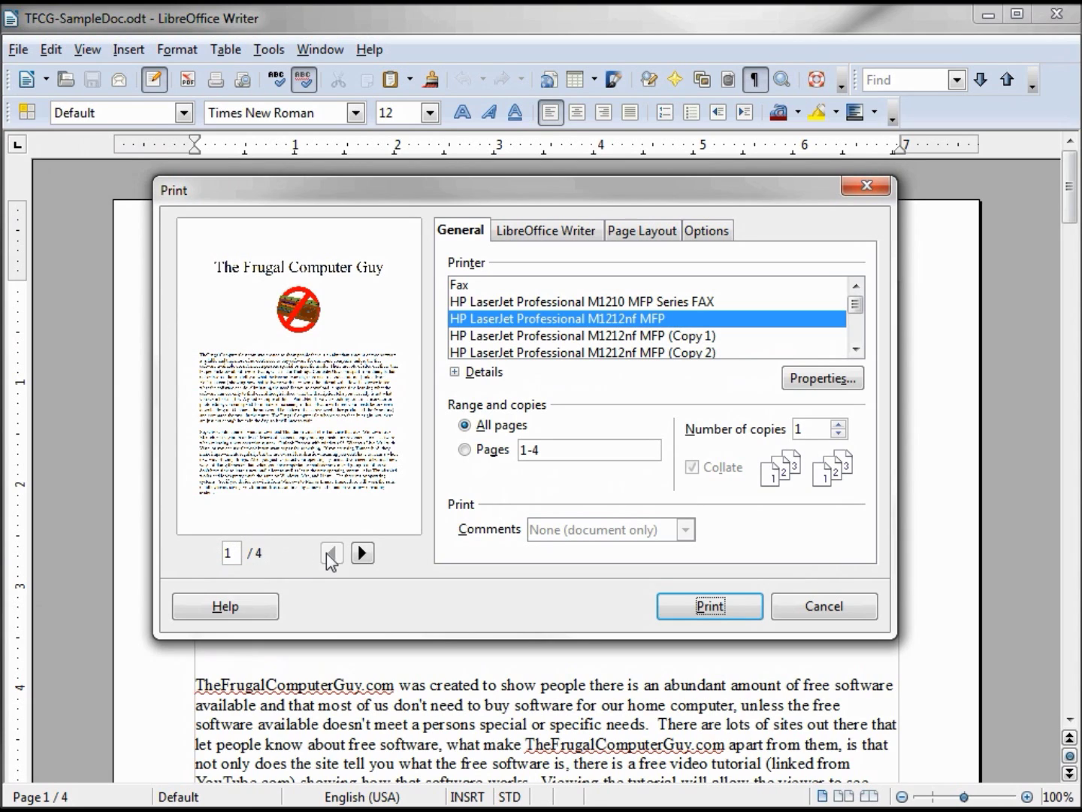
pyautogui.click(363, 557)
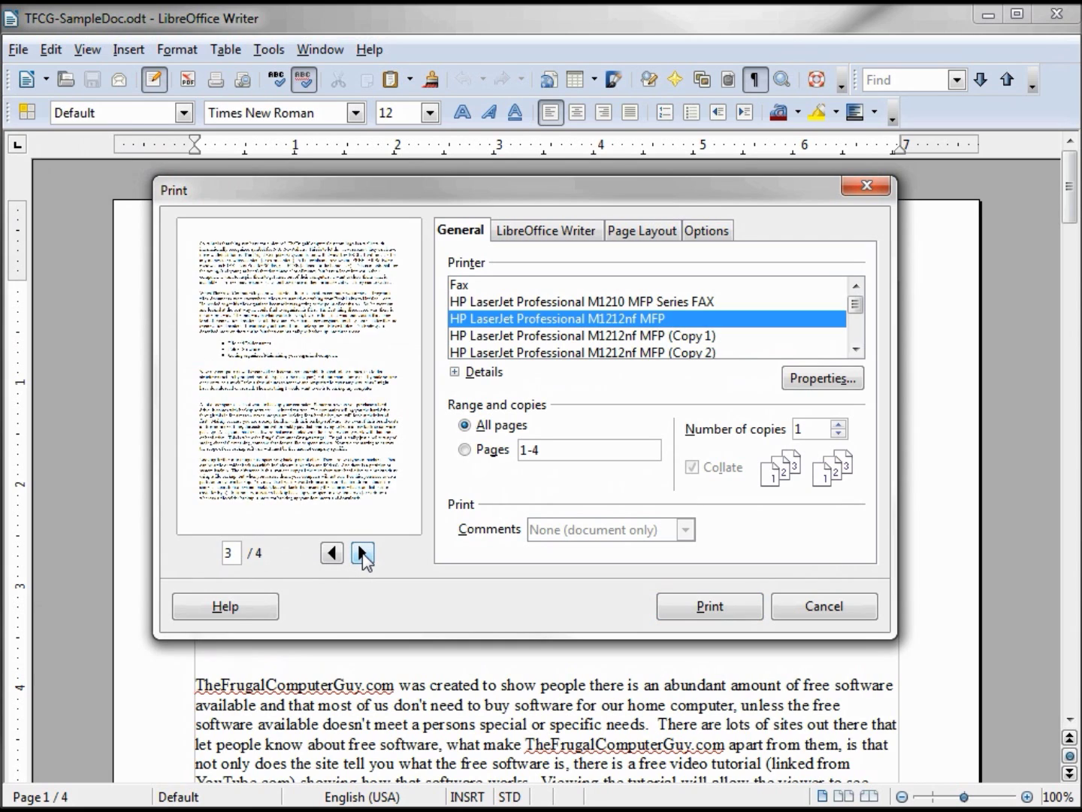
# Page through the preview, try a page range of 2, then go back to All pages
pyautogui.click(225, 554)
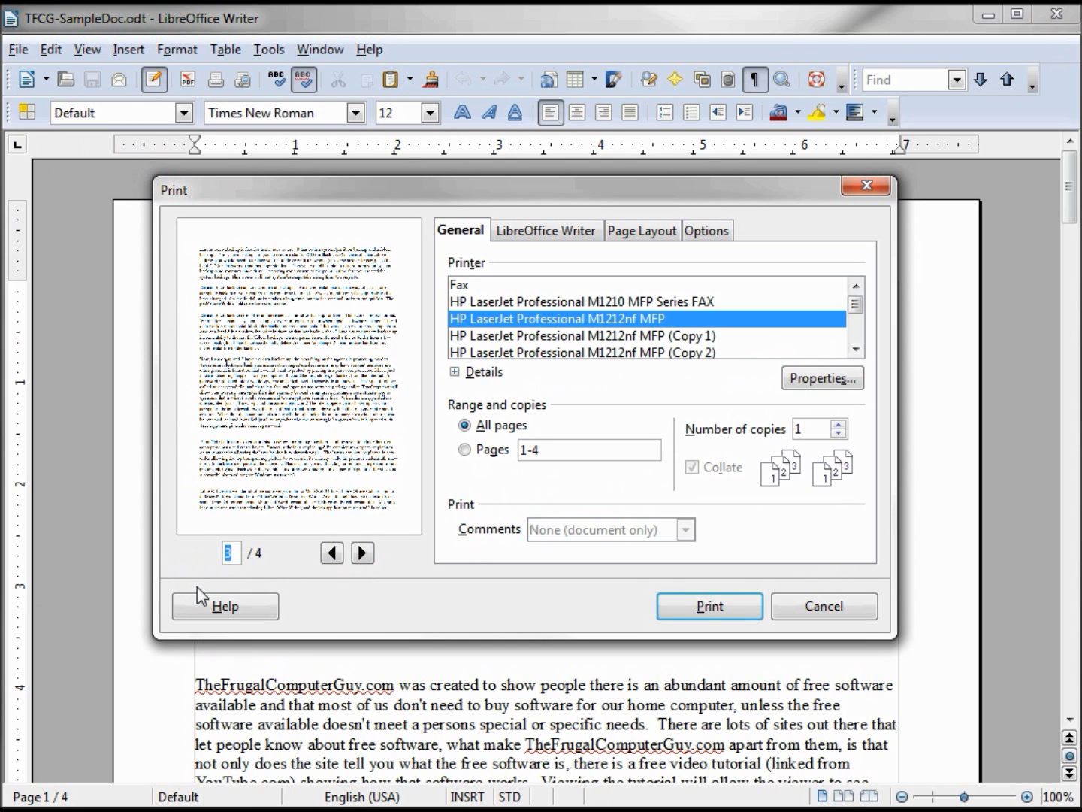
pyautogui.write('1')
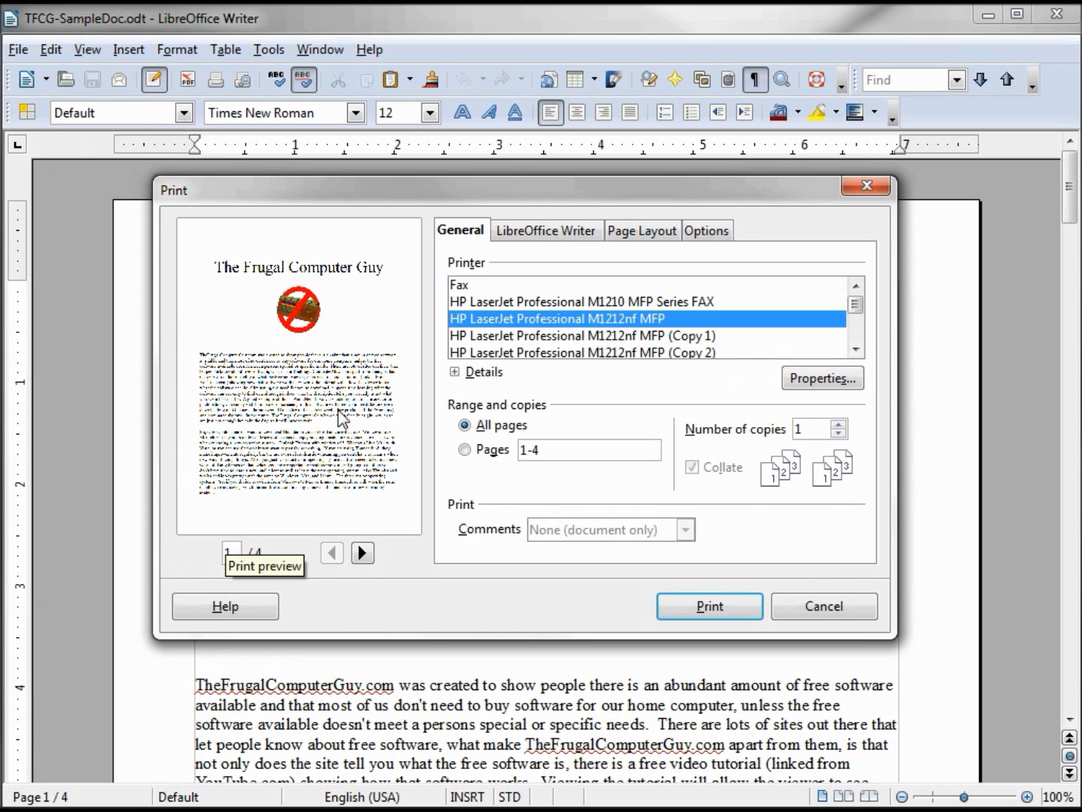
pyautogui.click(465, 450)
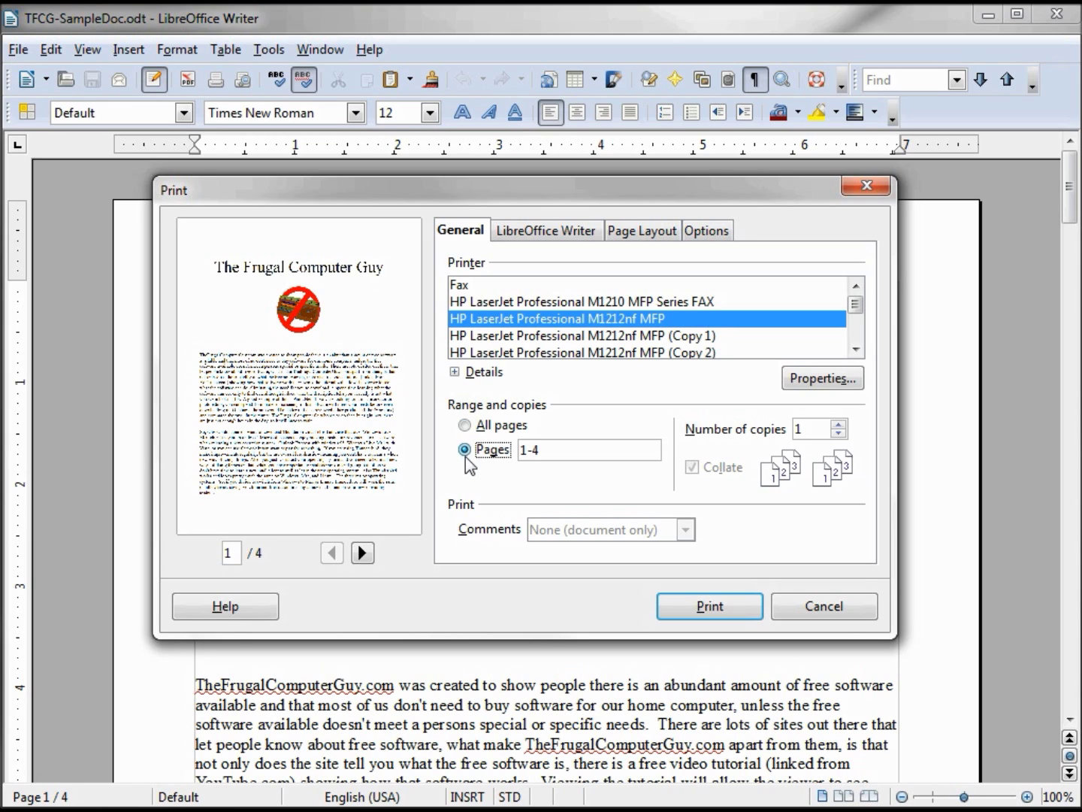
pyautogui.moveTo(558, 449); pyautogui.dragTo(503, 444)
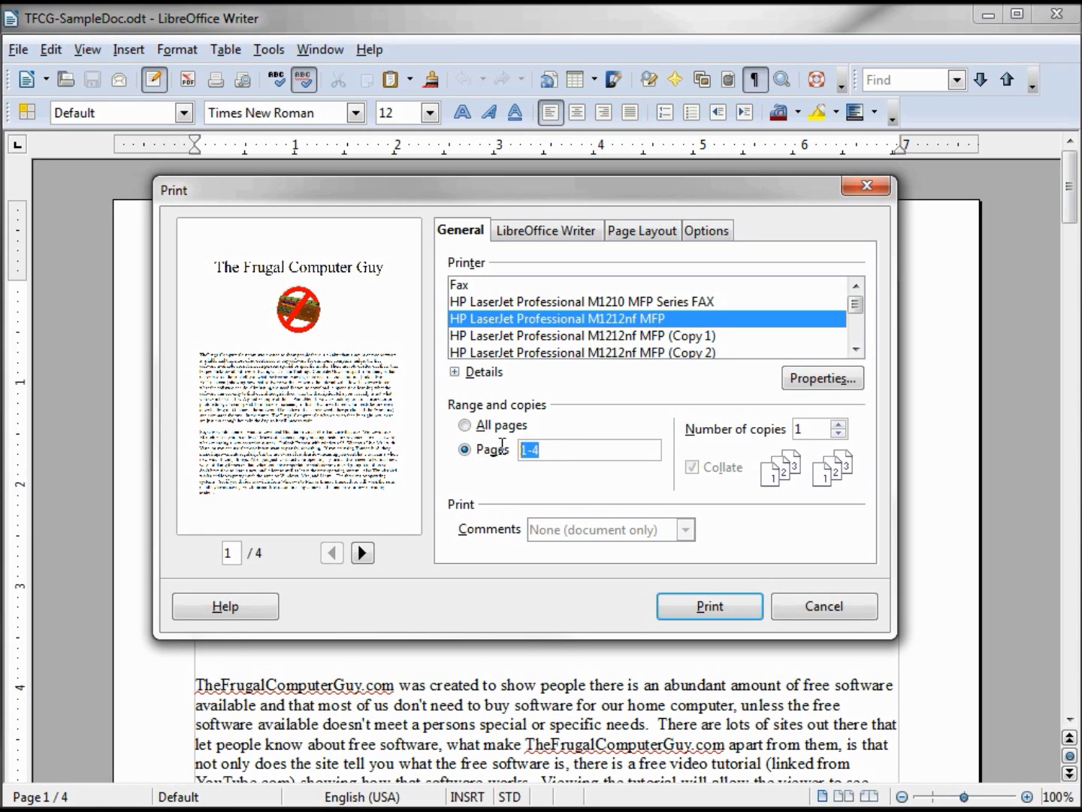
pyautogui.write('2')
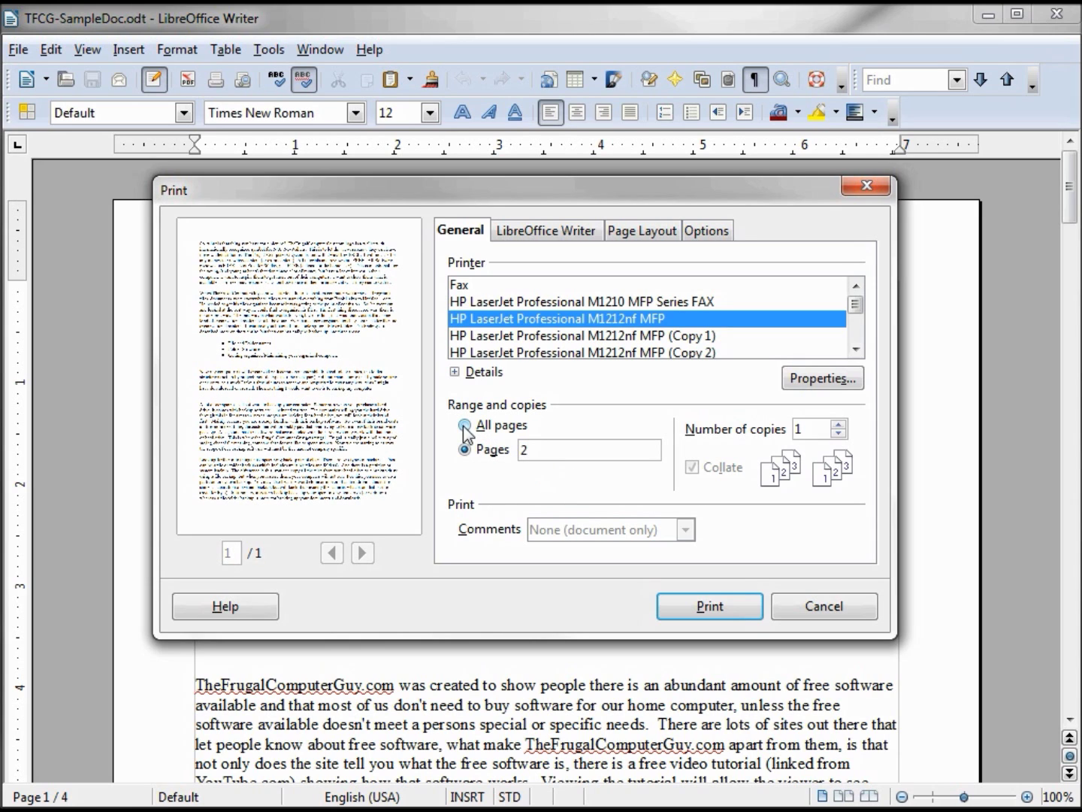
pyautogui.click(465, 426)
pyautogui.click(545, 450)
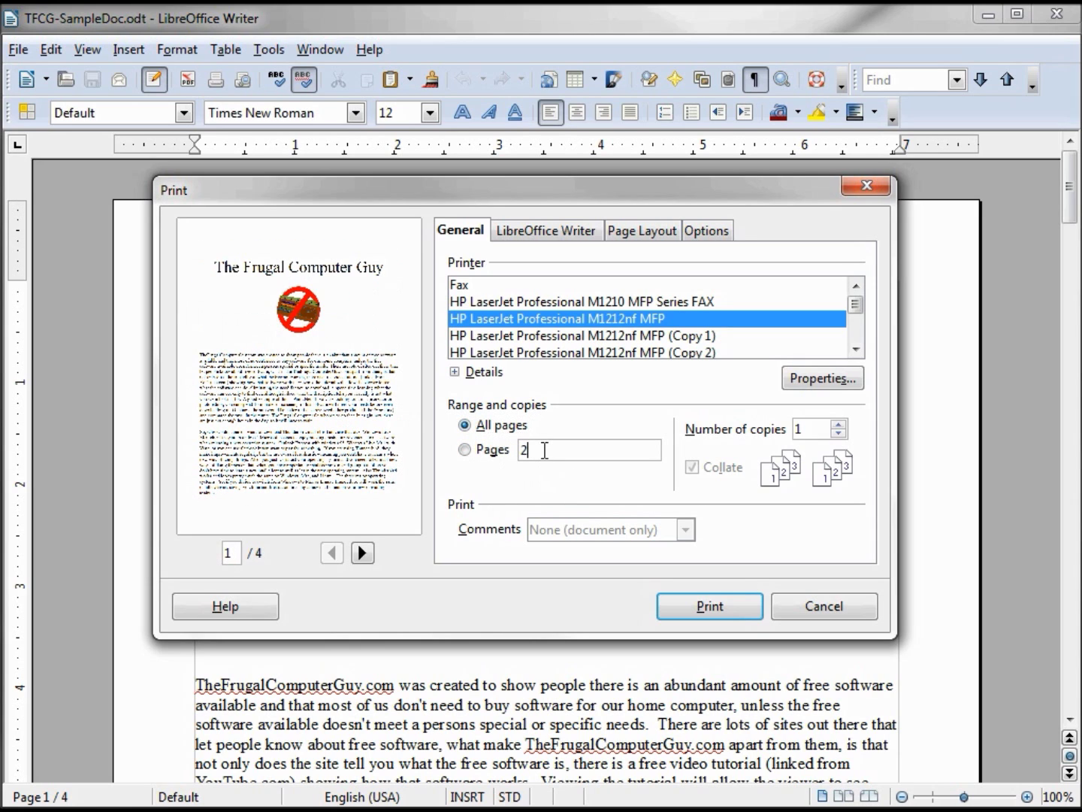
# Set the page range to 1,4 and check both previewed pages
pyautogui.moveTo(544, 451); pyautogui.dragTo(517, 451)
pyautogui.write('1,')
pyautogui.write('4')
pyautogui.click(362, 553)
pyautogui.click(332, 553)
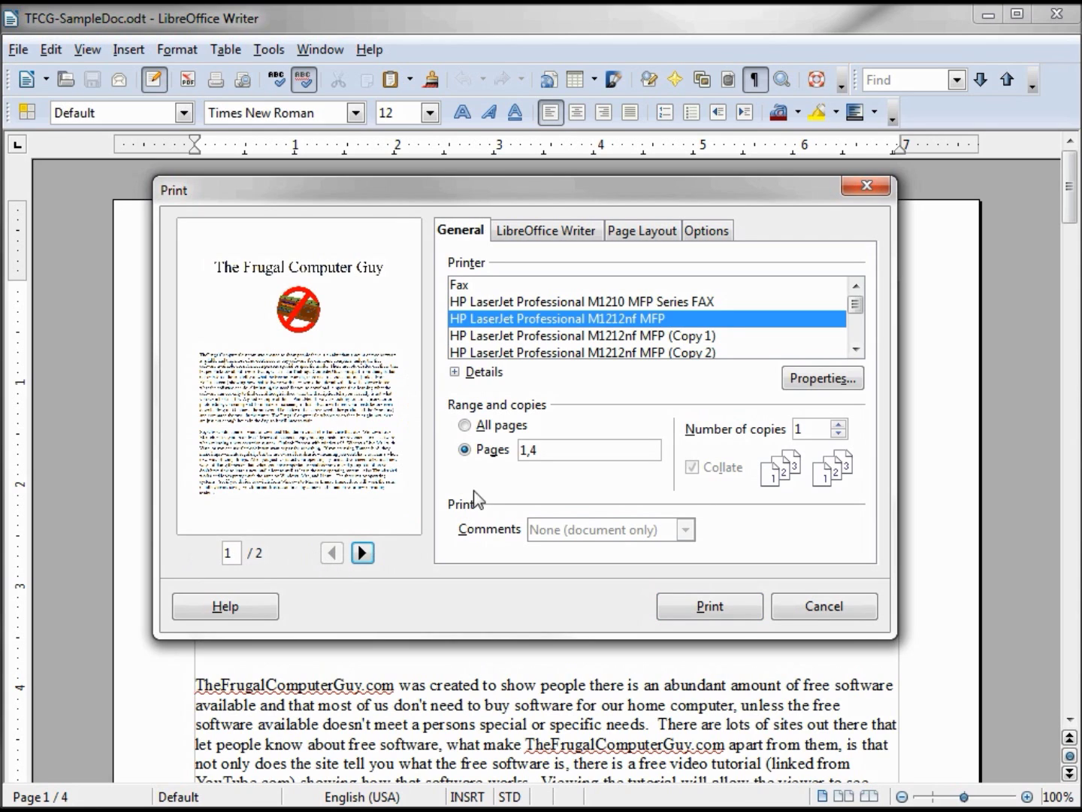
# Change the page range to 2-4 and step through its preview pages
pyautogui.moveTo(545, 450); pyautogui.dragTo(508, 451)
pyautogui.click(535, 450)
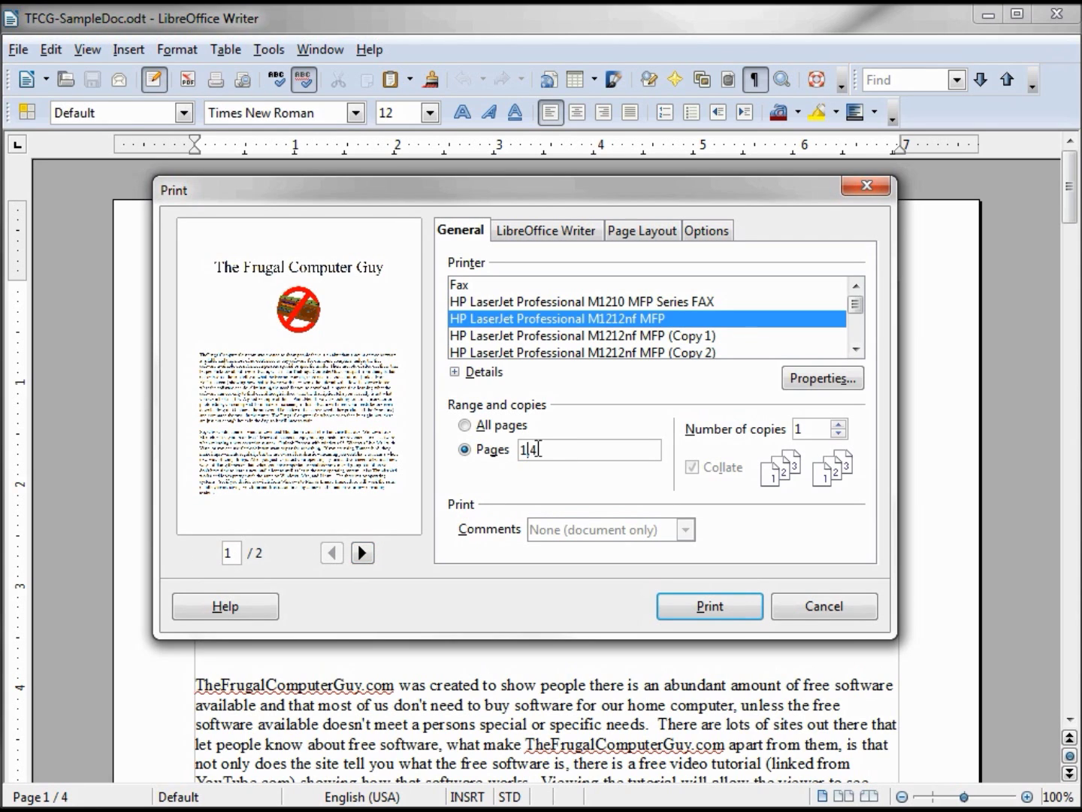
pyautogui.press('BackSpace')
pyautogui.write('2')
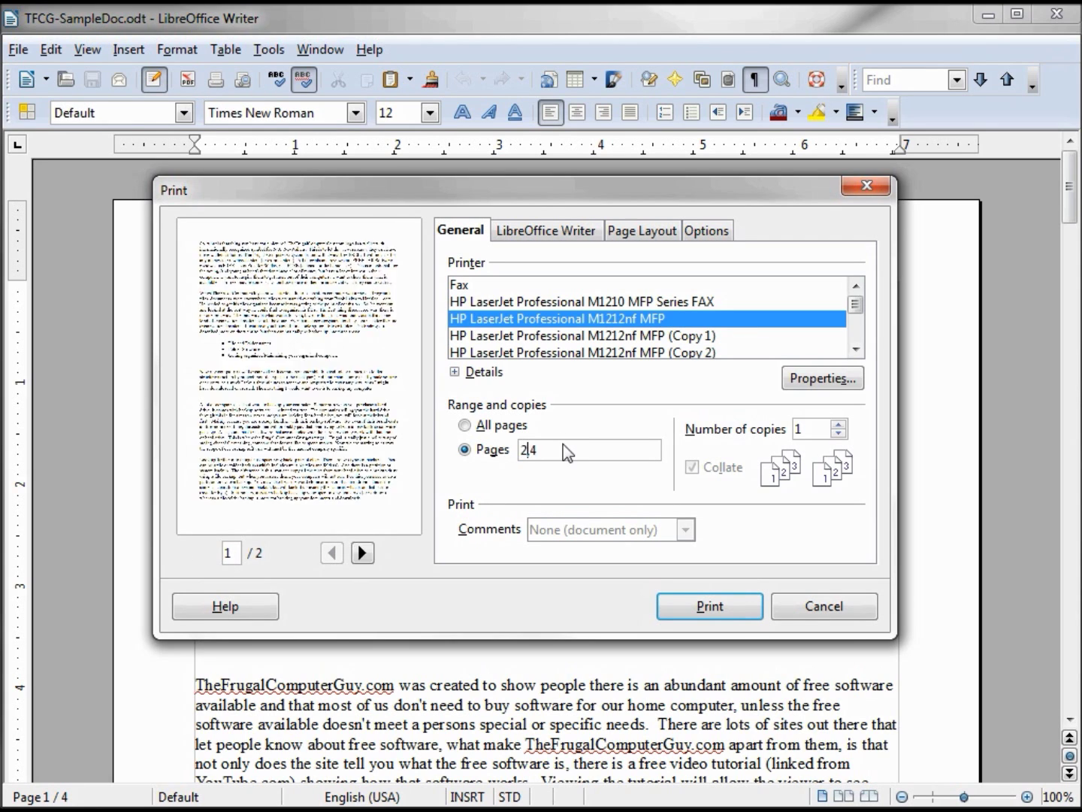
pyautogui.write('-')
pyautogui.press('Delete')
pyautogui.click(363, 555)
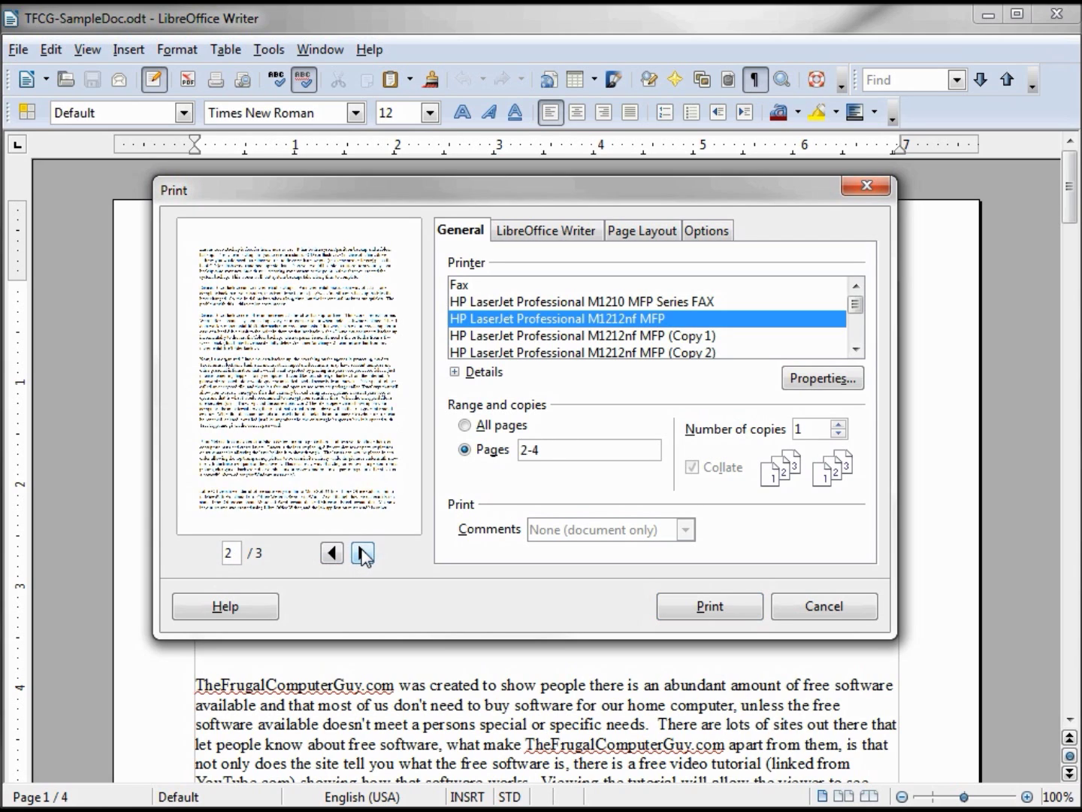
pyautogui.click(331, 553)
# Glance at Page Layout, then preview the 2-4 range pages on the General tab
pyautogui.click(648, 239)
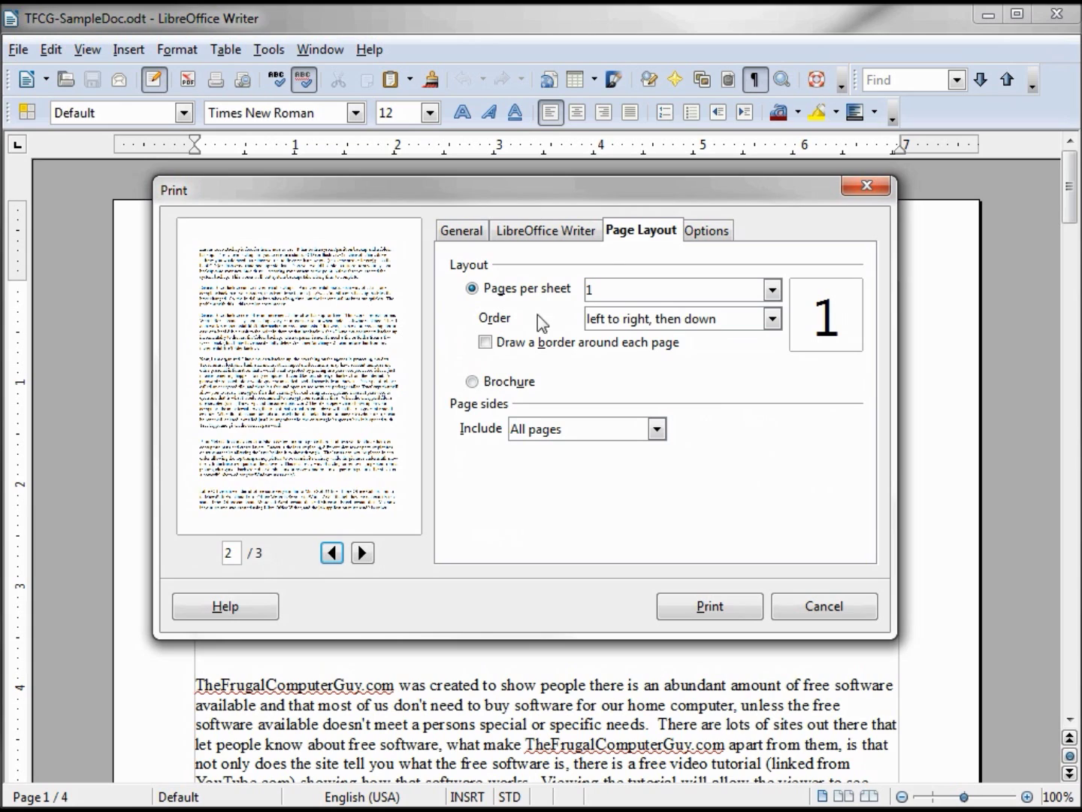
pyautogui.click(450, 233)
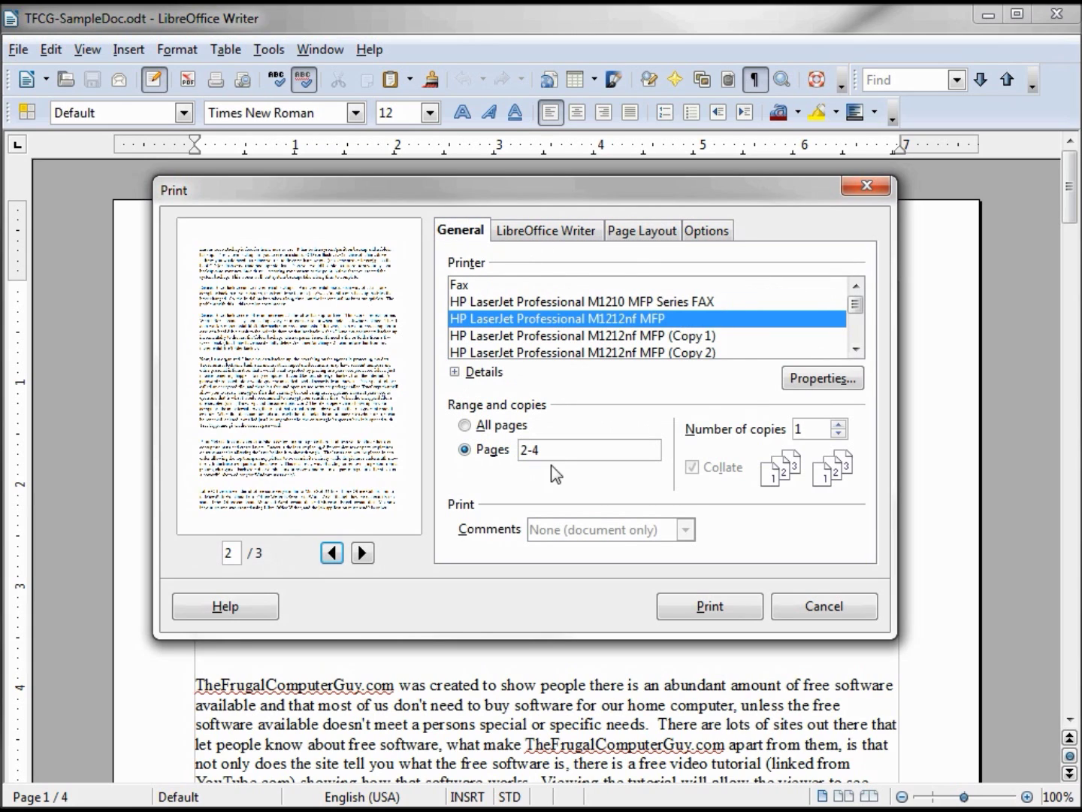
pyautogui.moveTo(547, 451); pyautogui.dragTo(512, 454)
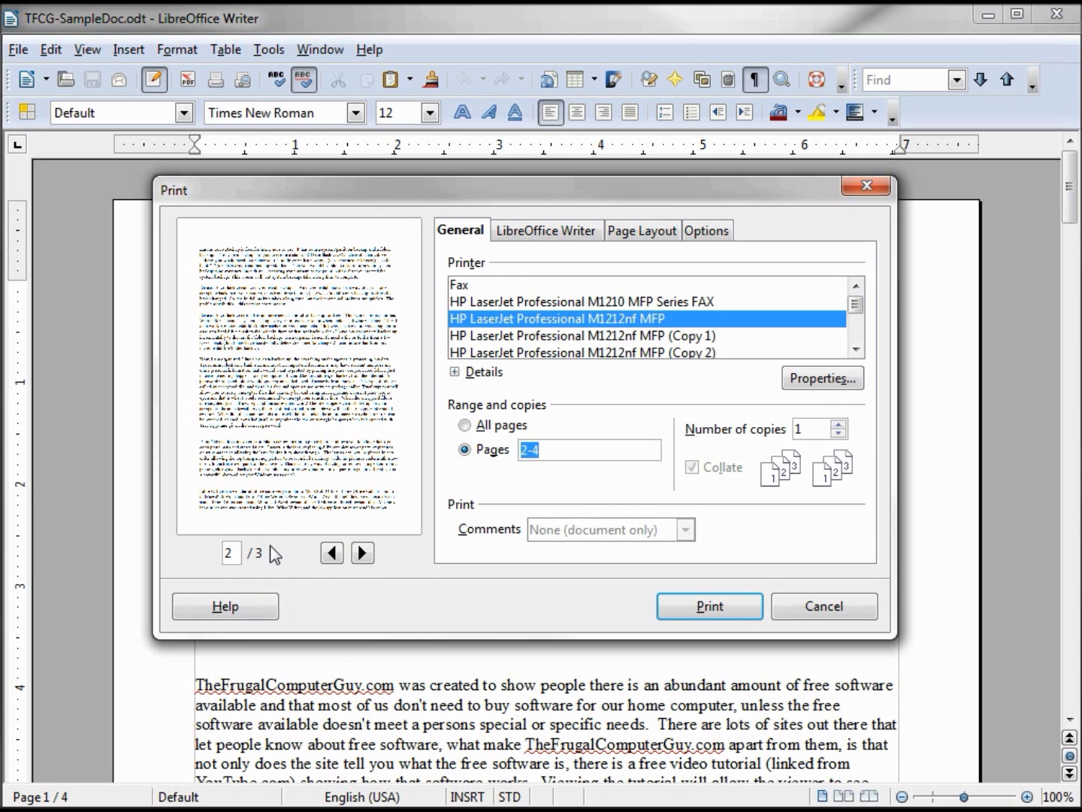
pyautogui.click(361, 555)
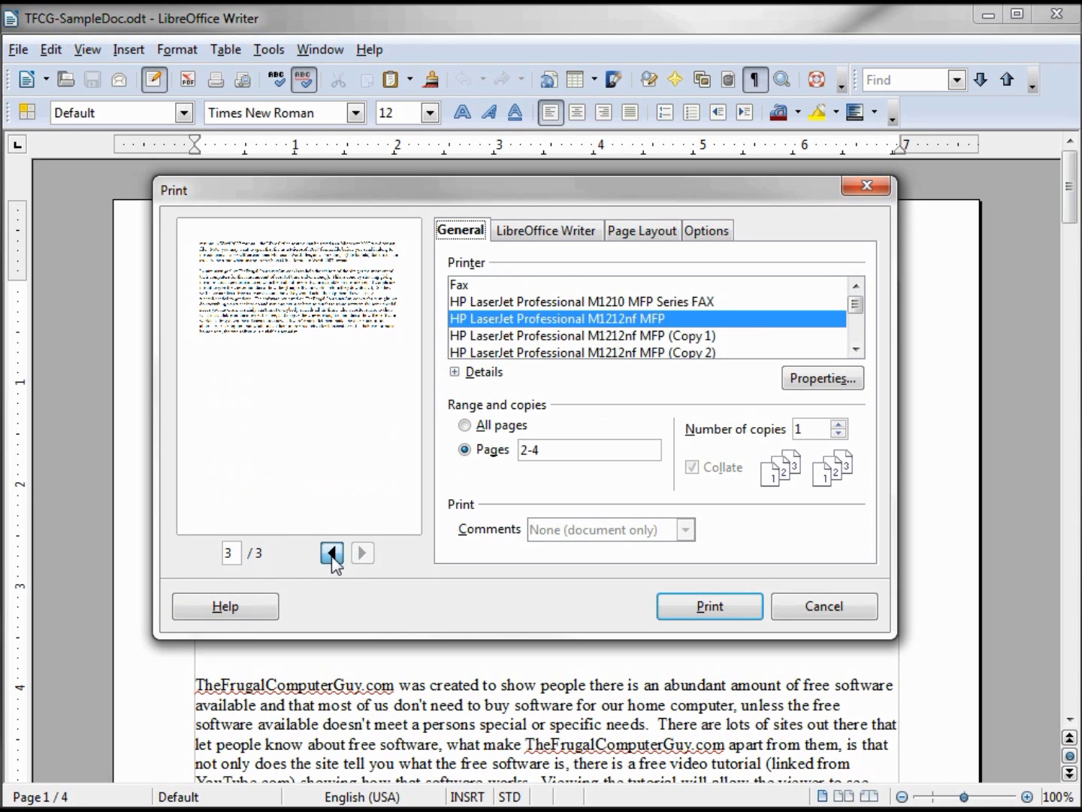
pyautogui.click(332, 556)
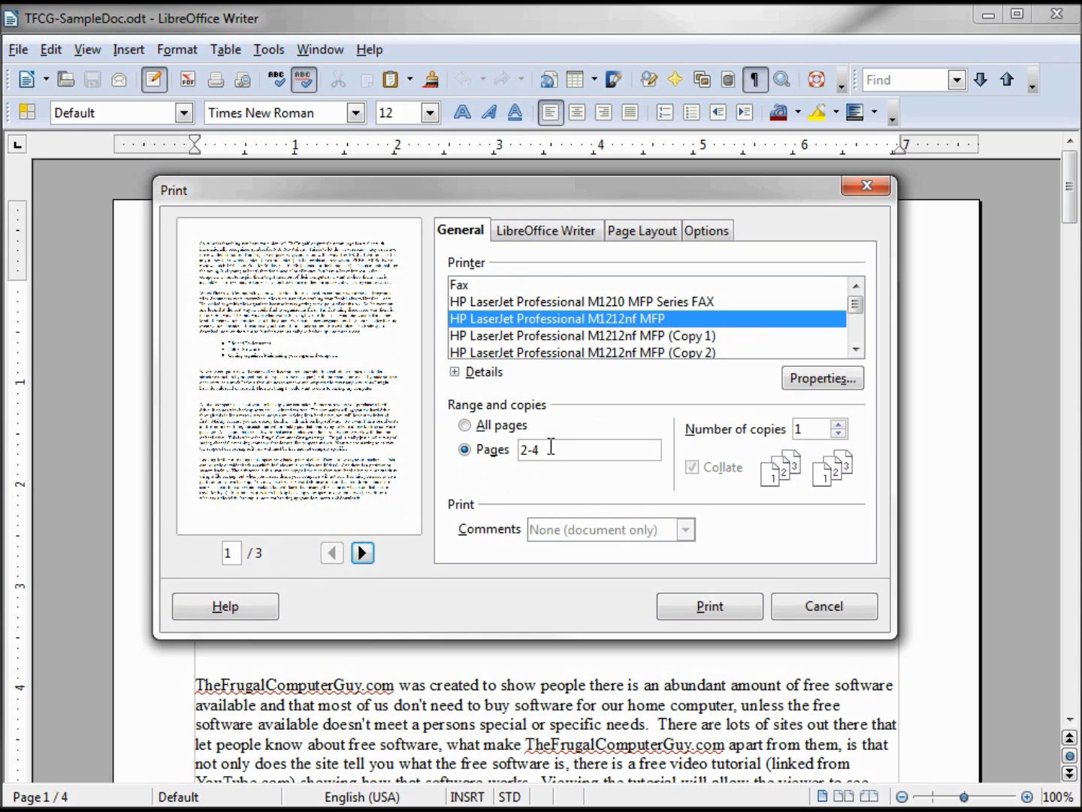
# Switch the print range back to All pages and show the Page Layout pages-per-sheet list
pyautogui.click(504, 445)
pyautogui.click(471, 427)
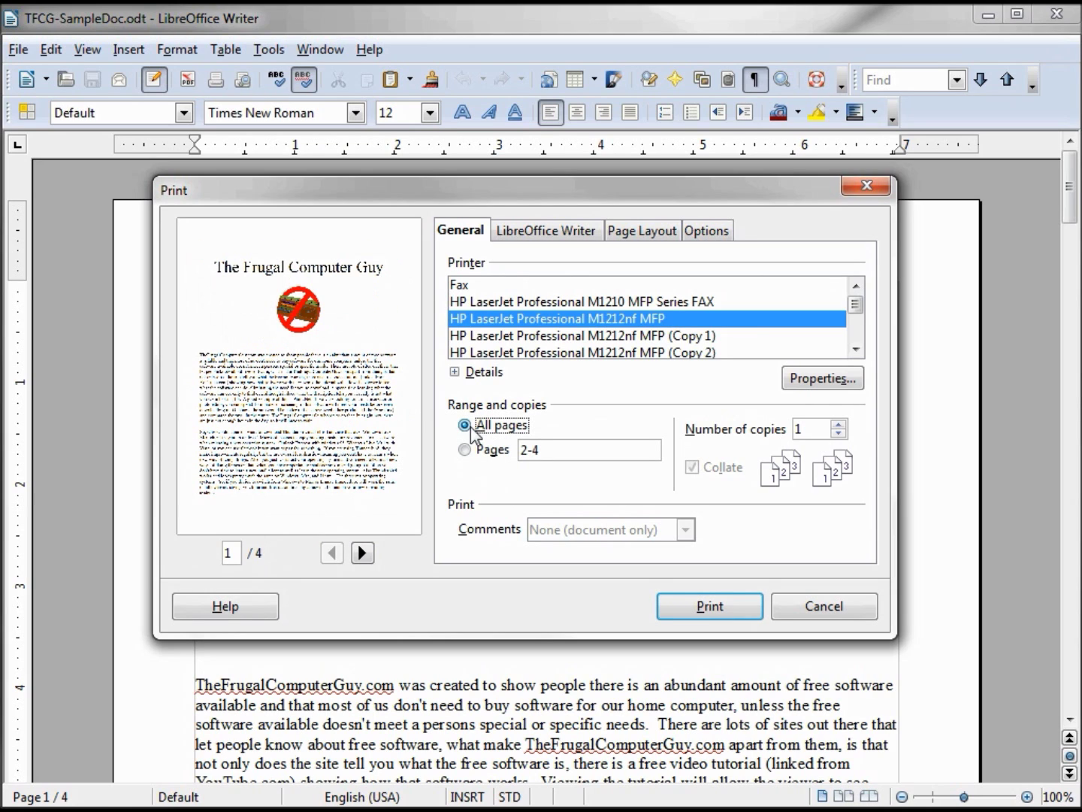
pyautogui.click(654, 234)
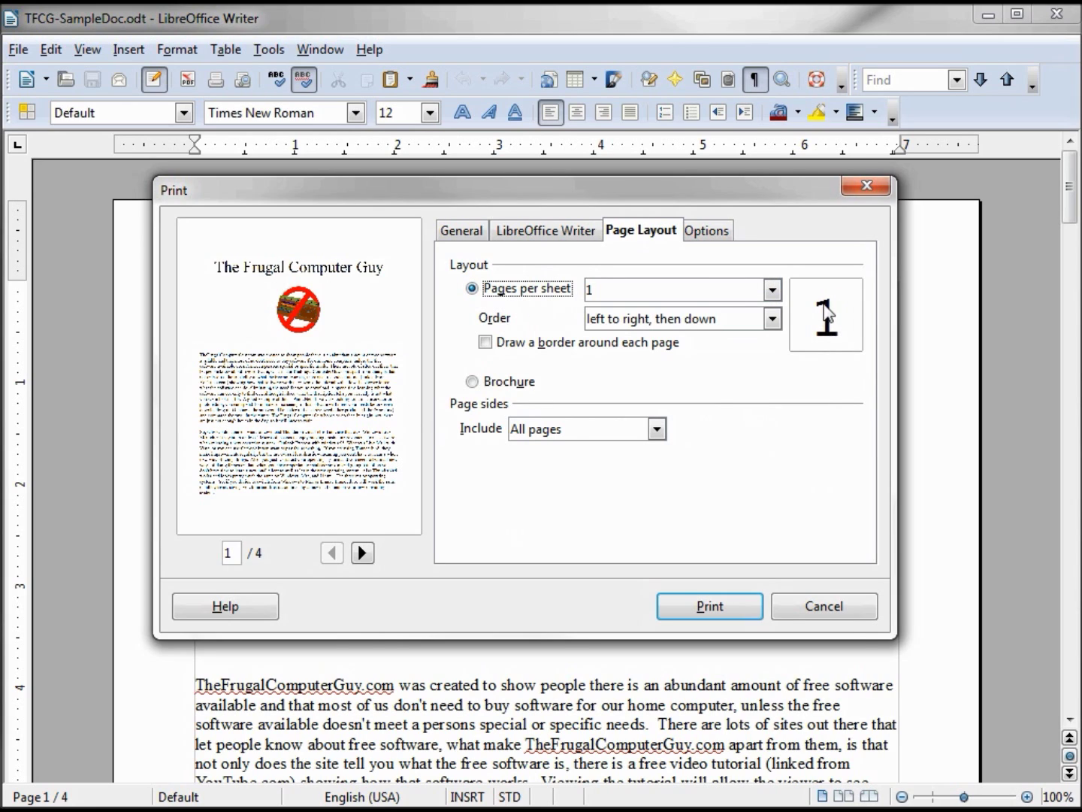
pyautogui.click(772, 289)
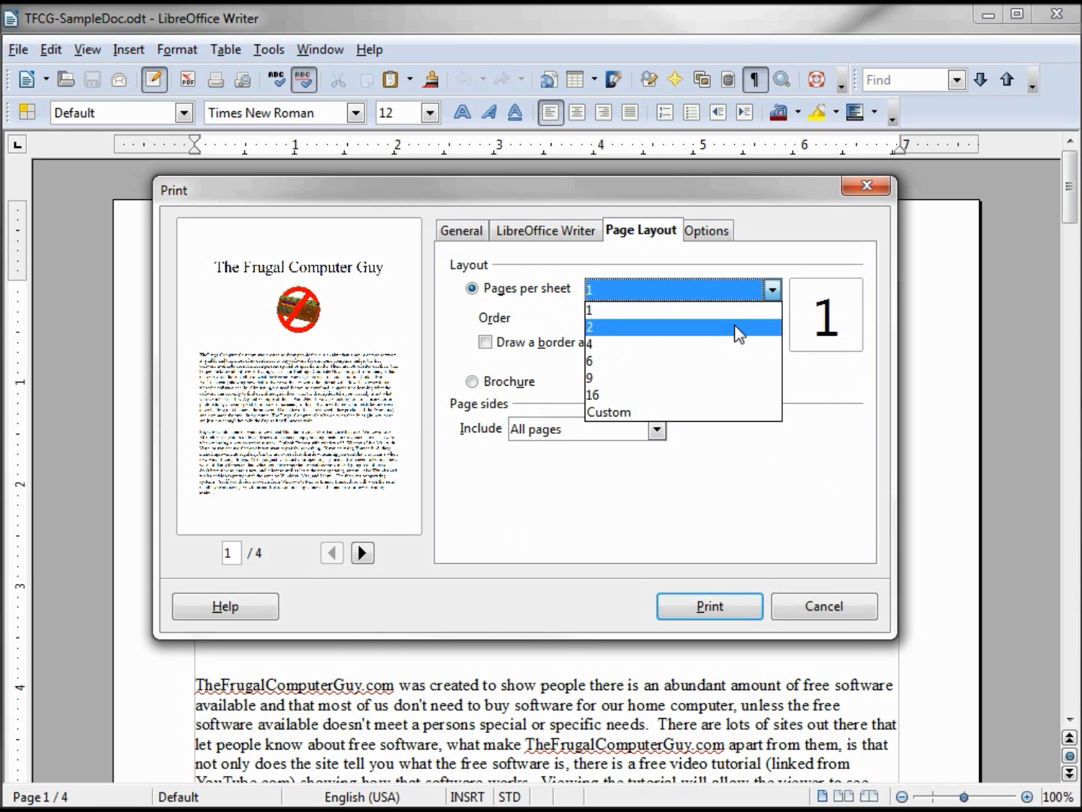
# Try 2 pages per sheet, then 4 pages per sheet
pyautogui.click(734, 326)
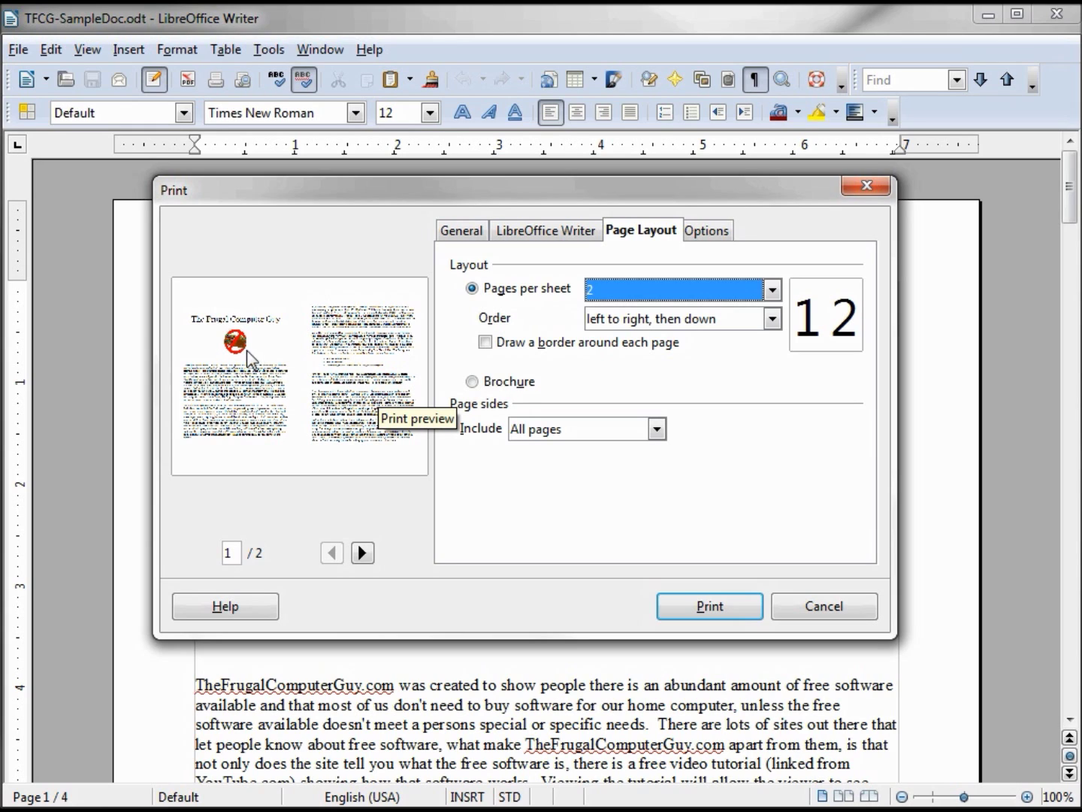
pyautogui.click(769, 292)
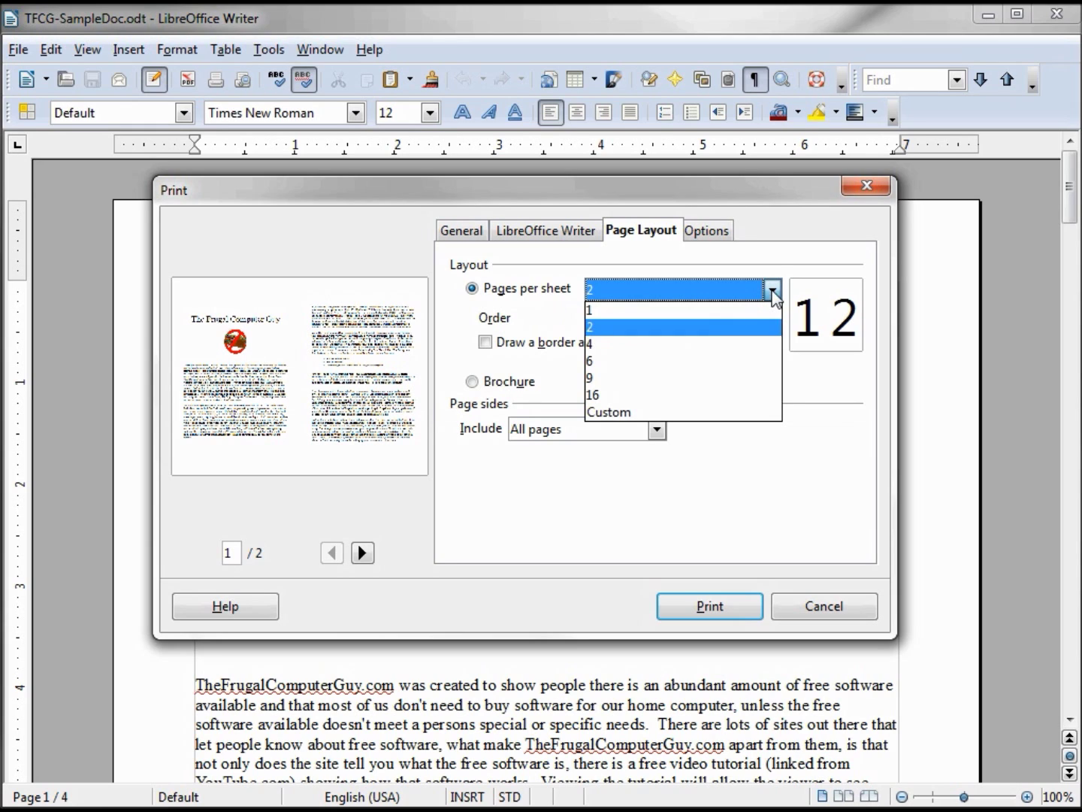
pyautogui.click(694, 348)
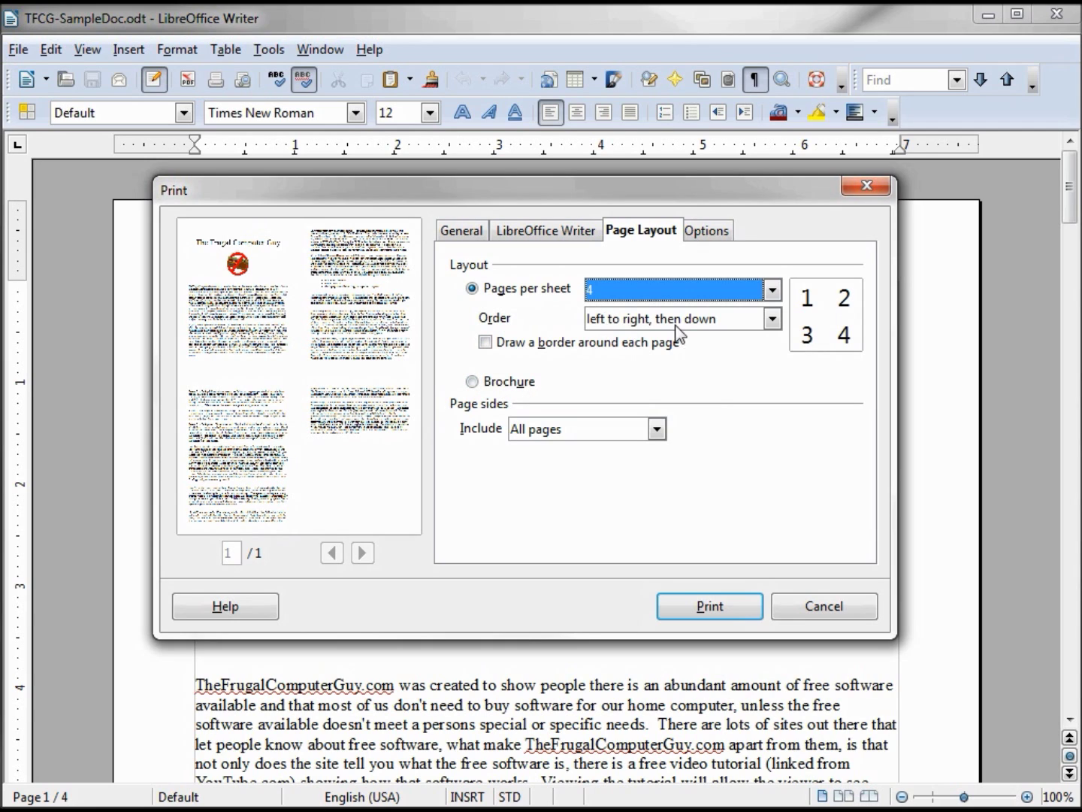
# Set order to 'top to bottom, then right', then return to 1 page per sheet
pyautogui.click(774, 319)
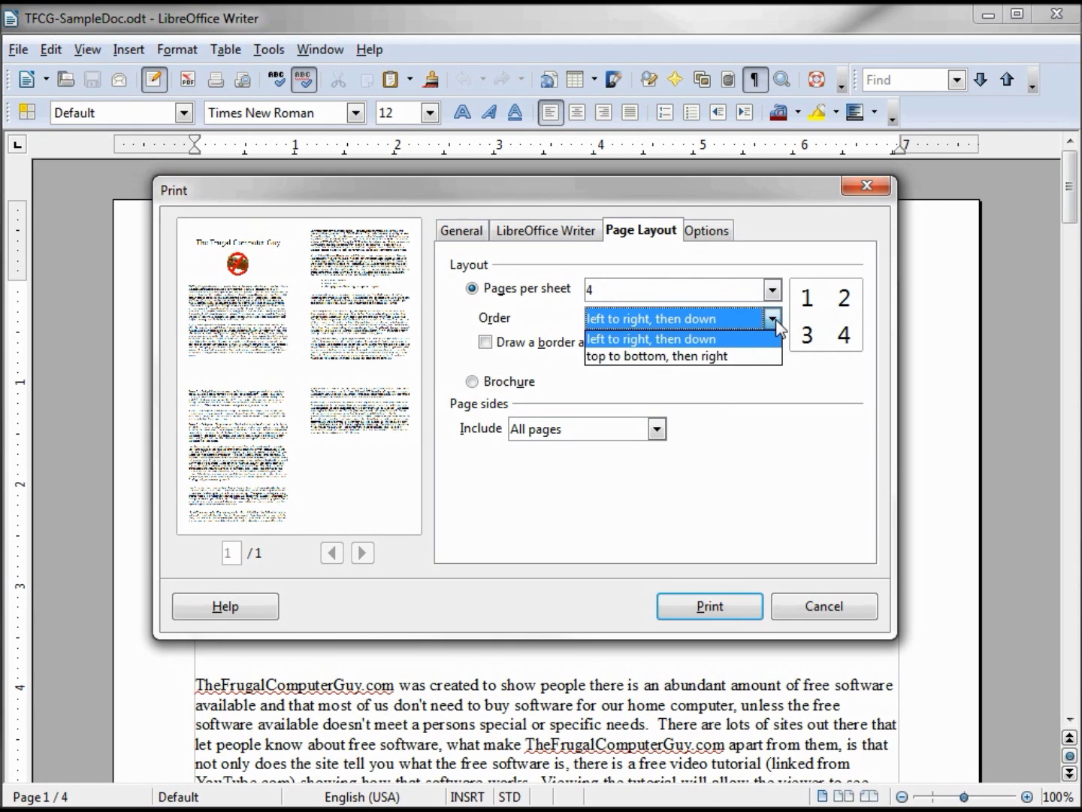
pyautogui.click(749, 357)
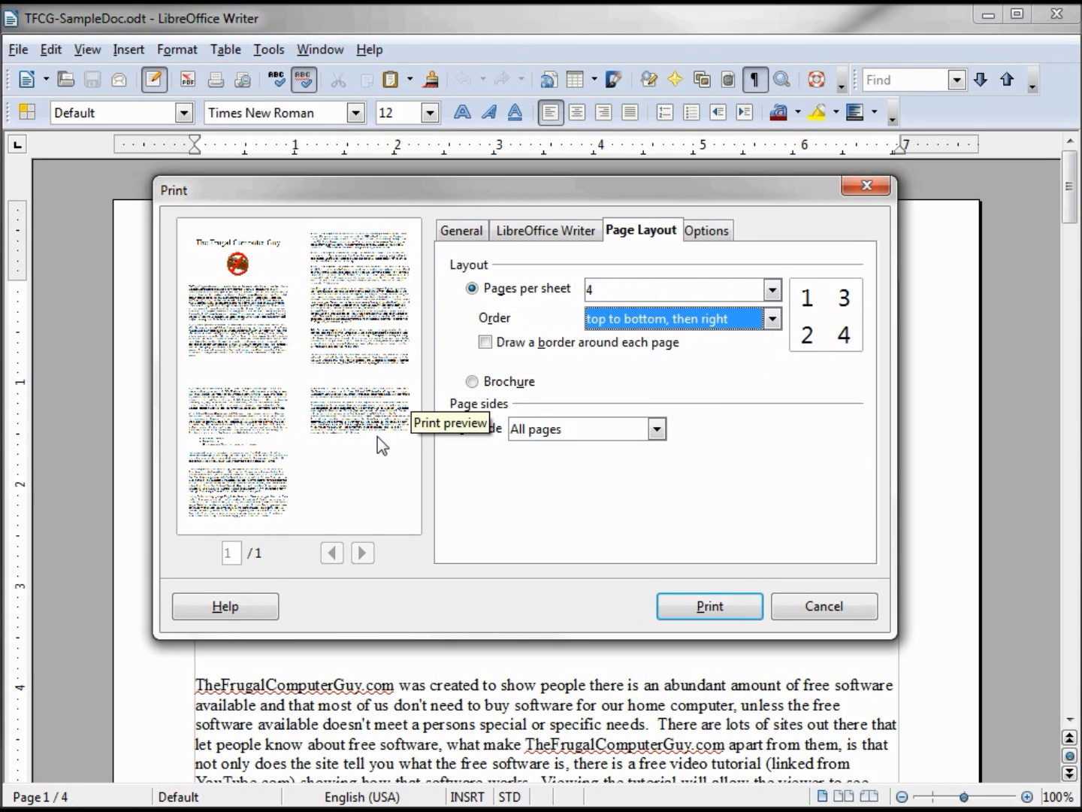
pyautogui.click(773, 290)
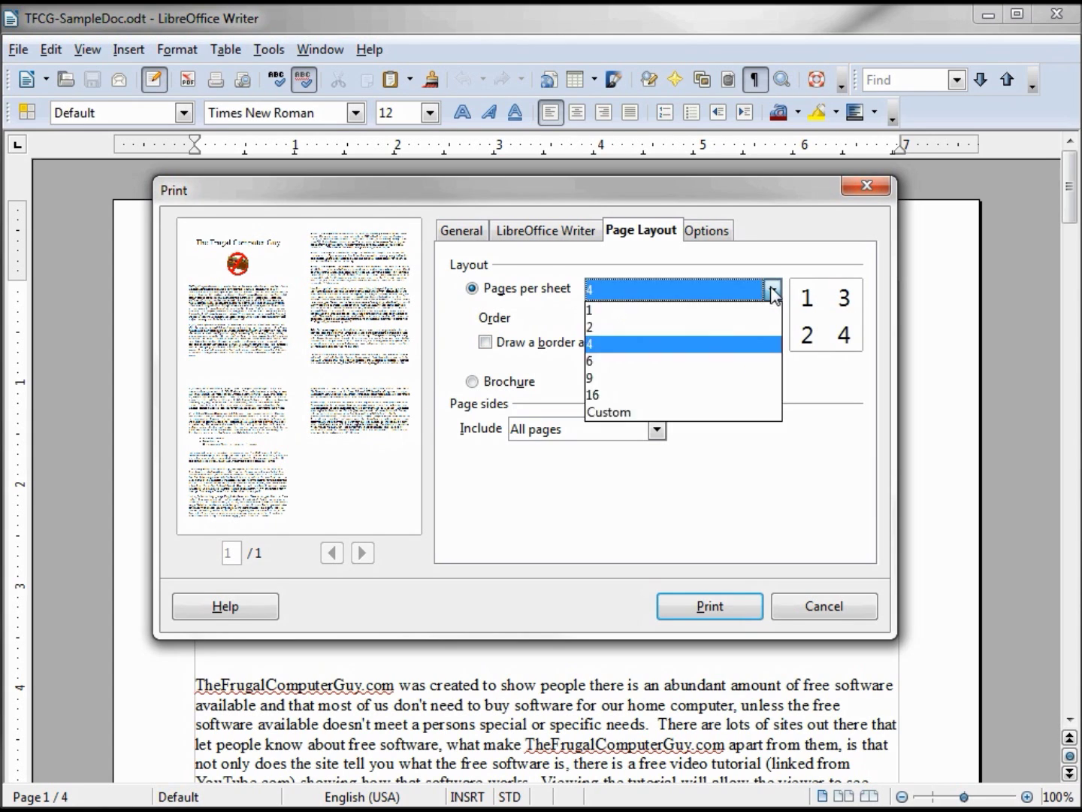
pyautogui.click(720, 322)
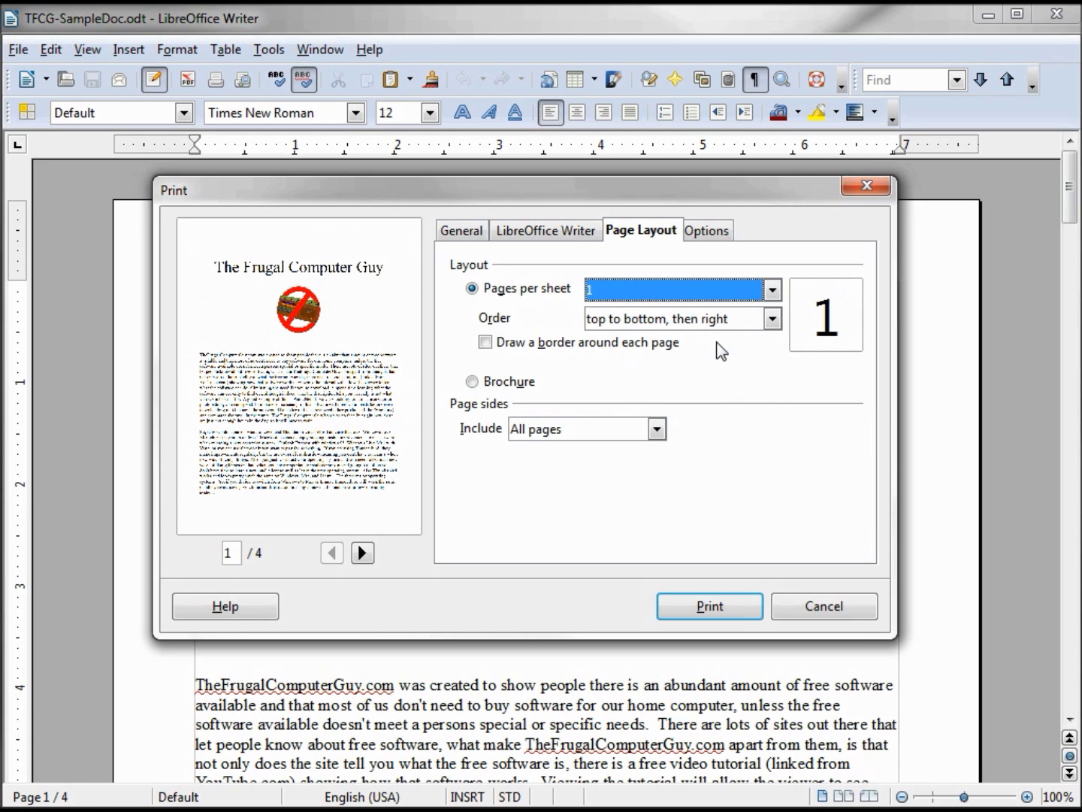
pyautogui.click(658, 430)
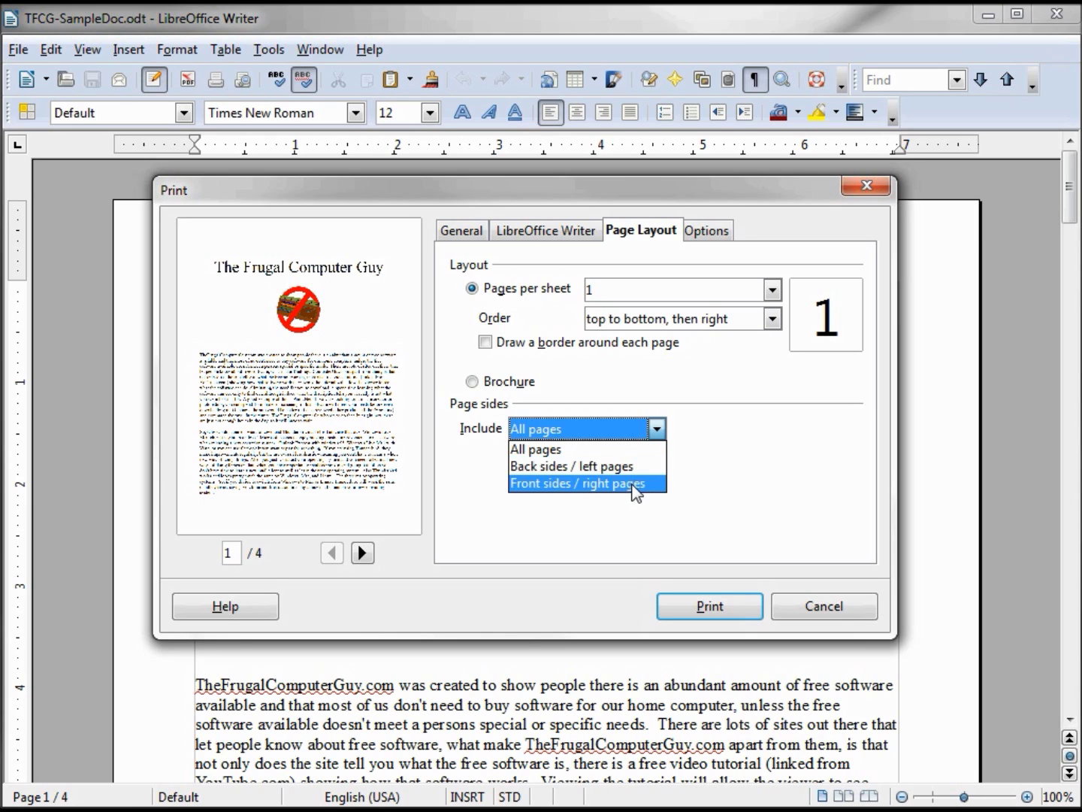
pyautogui.click(637, 484)
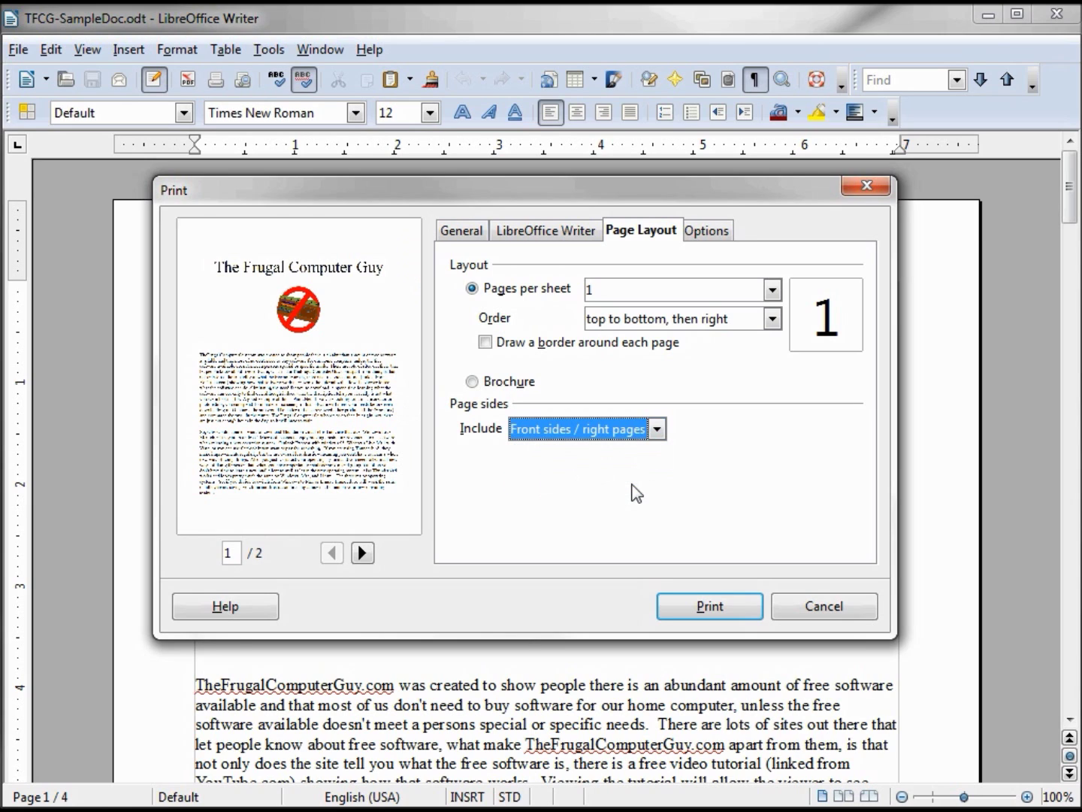
pyautogui.click(656, 428)
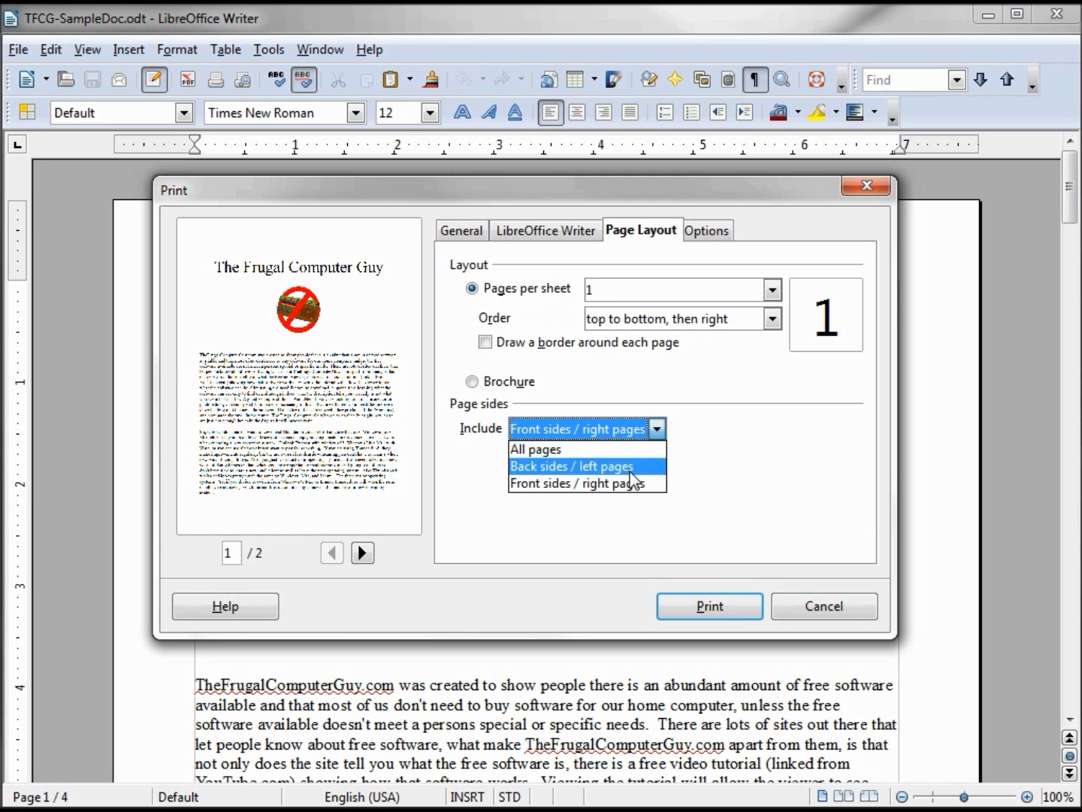
pyautogui.click(631, 467)
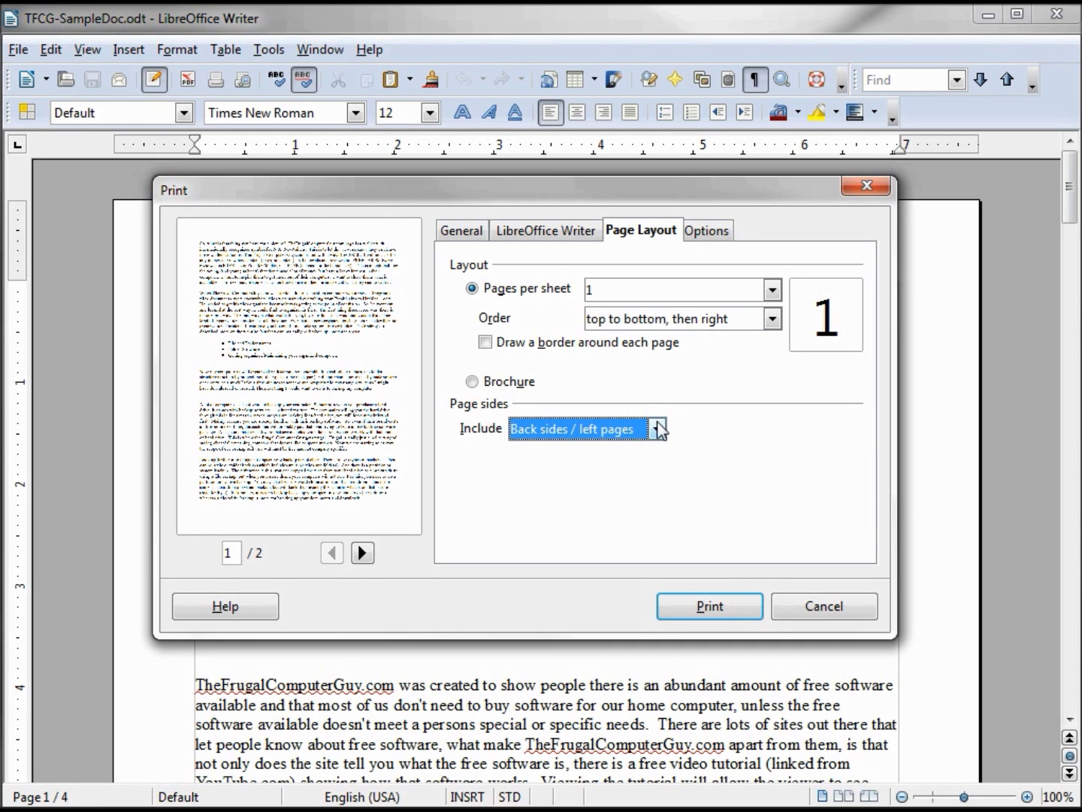
pyautogui.click(658, 429)
pyautogui.click(626, 448)
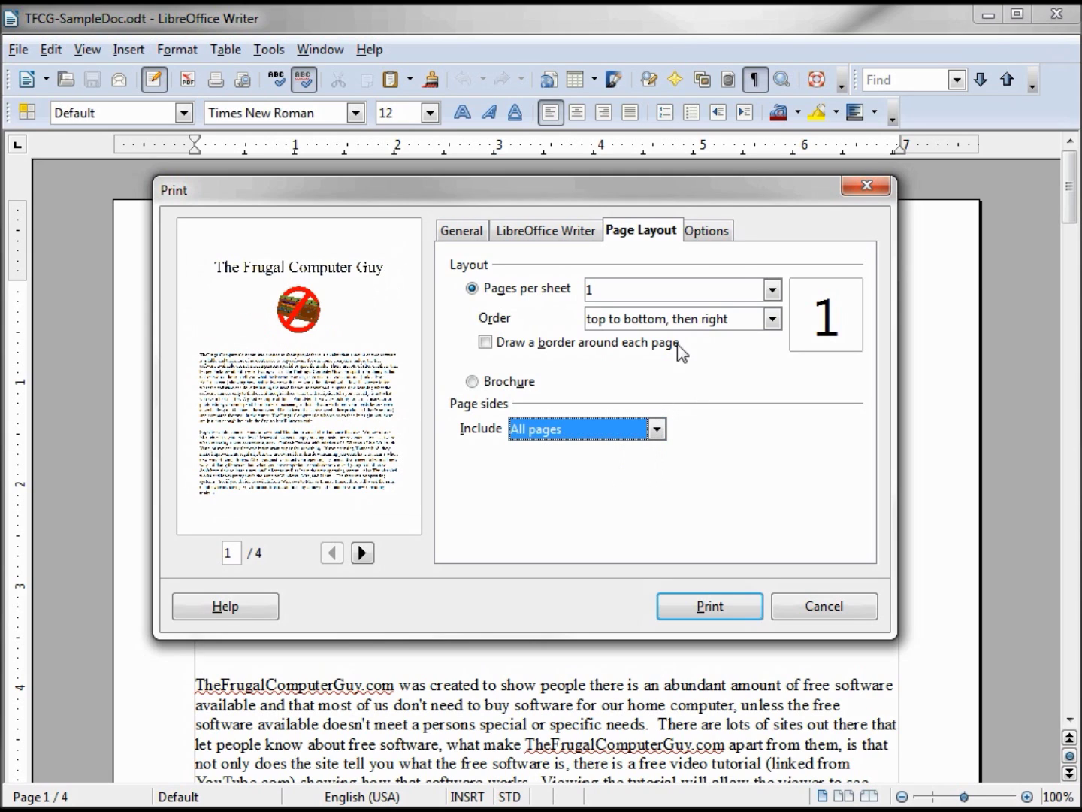
pyautogui.click(711, 239)
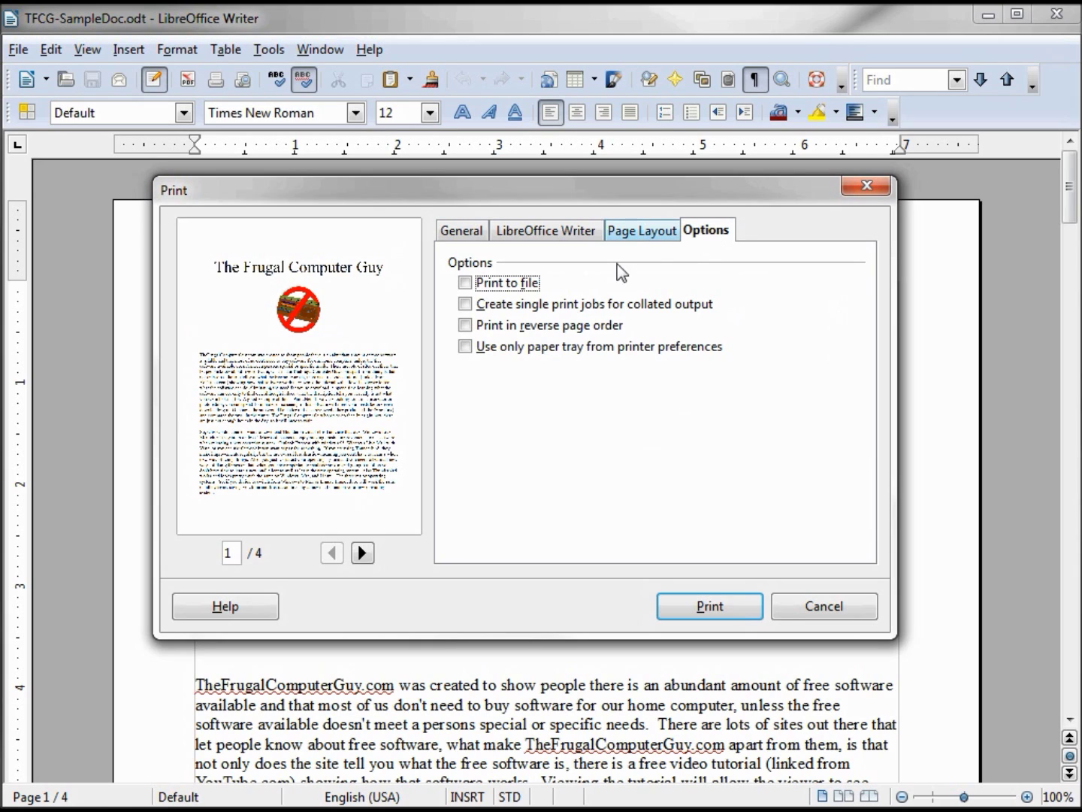
# Toggle 'Print in reverse page order' on and off, then return via Page Layout to General
pyautogui.click(466, 325)
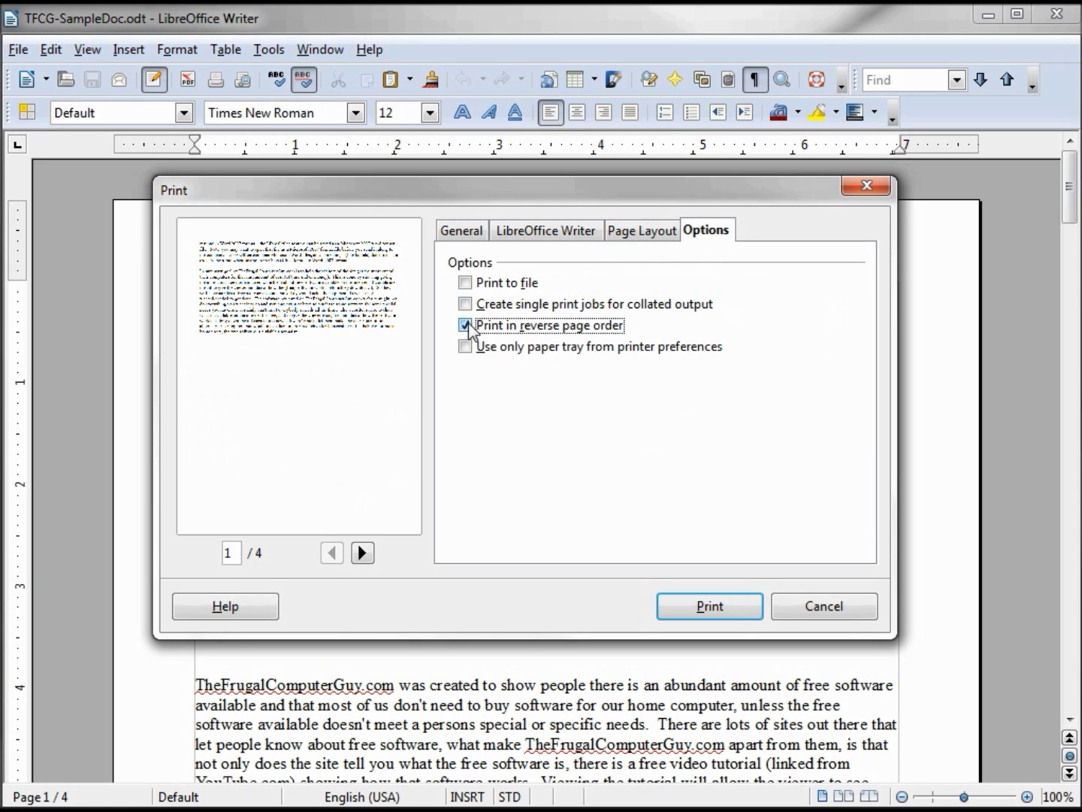
pyautogui.click(466, 325)
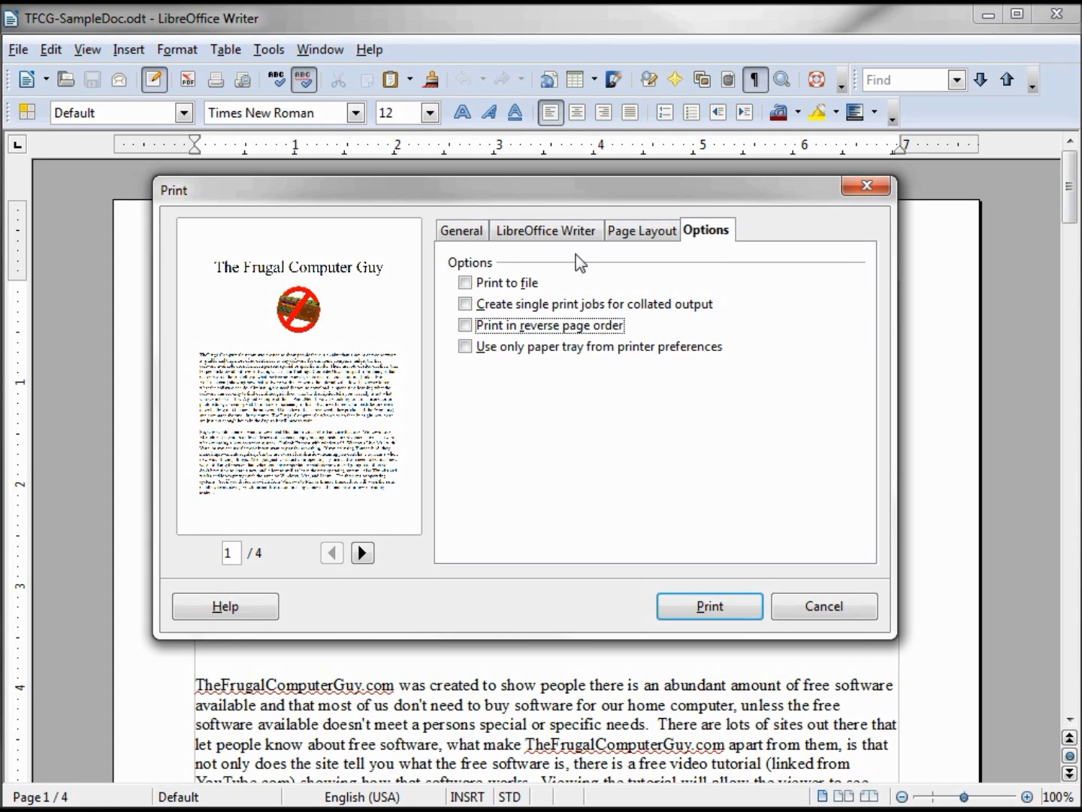
pyautogui.click(641, 233)
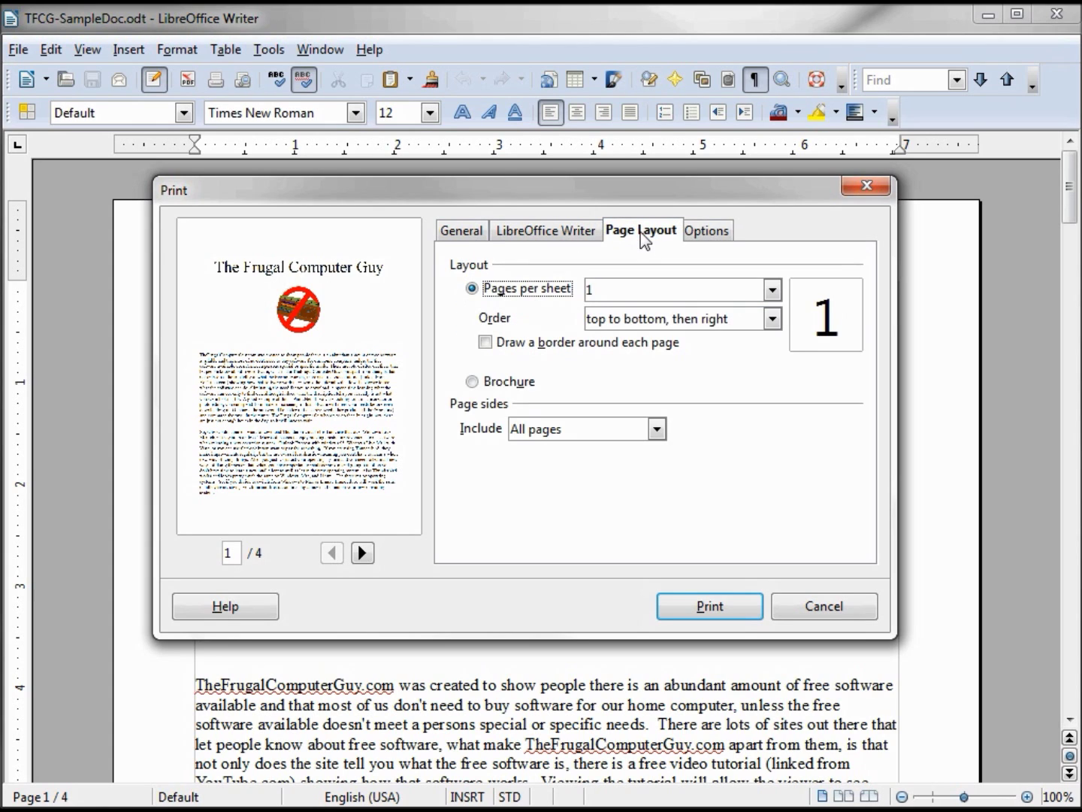
pyautogui.click(458, 233)
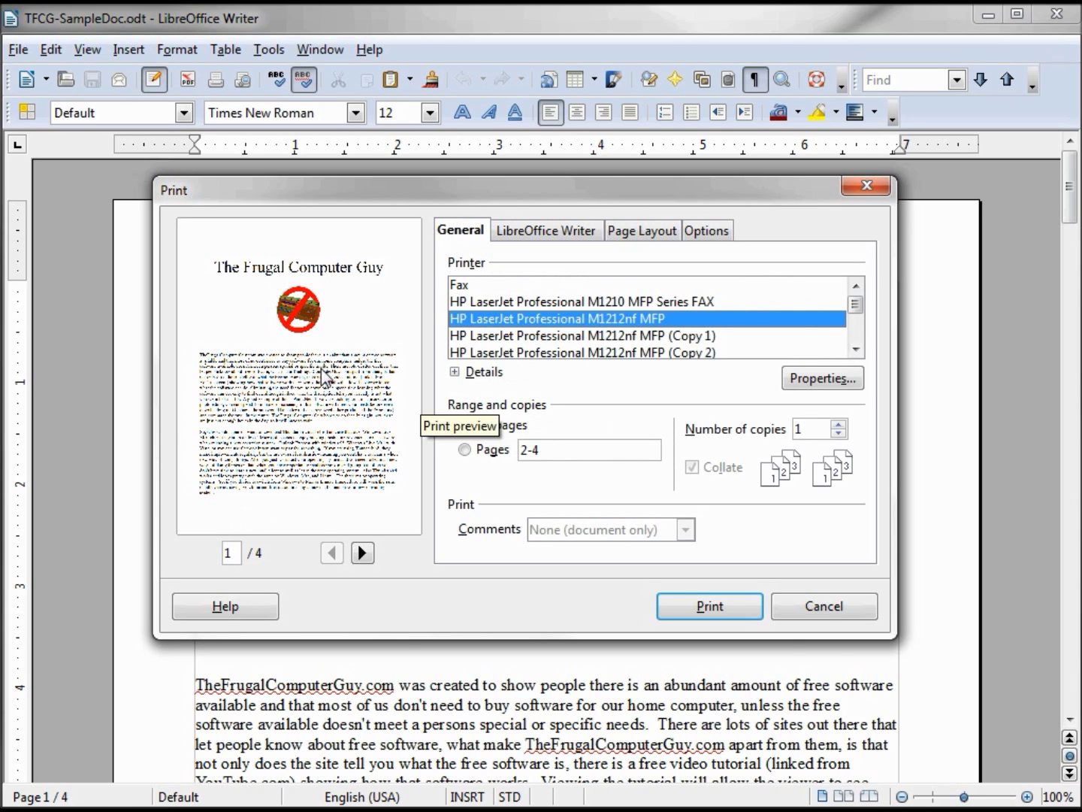